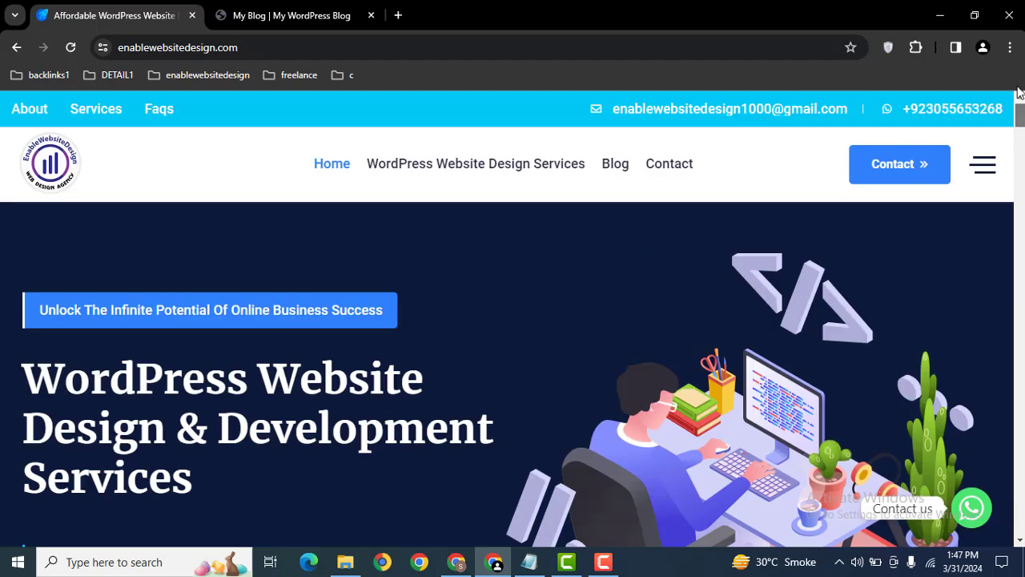
# Load the blog's /wp-admin/ dashboard in a new Chrome tab beside the My Blog tab.
pyautogui.click(364, 8)
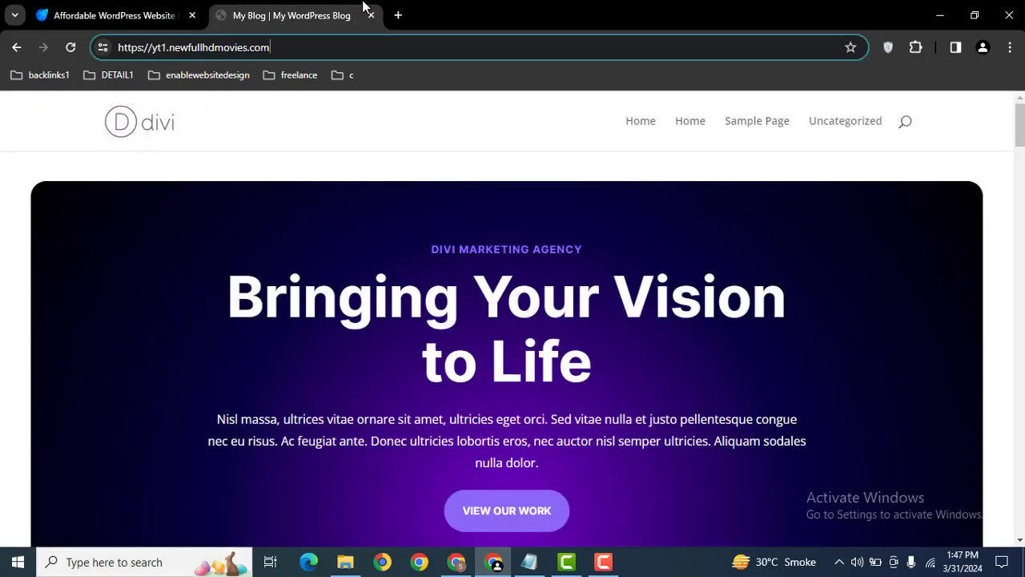
pyautogui.click(408, 8)
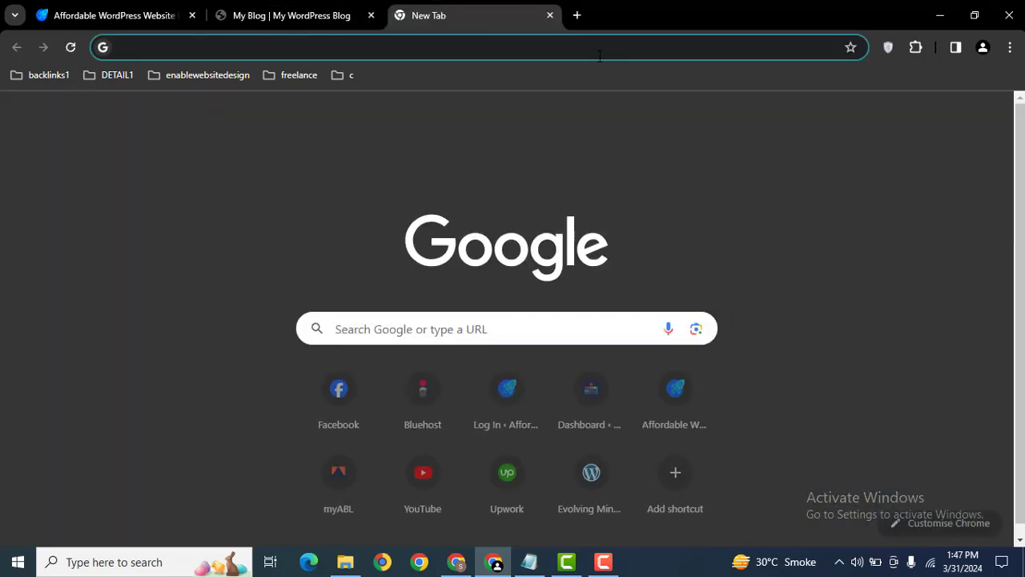
pyautogui.write('https://yt1.newfullhdmovies.com/')
pyautogui.press('Down')
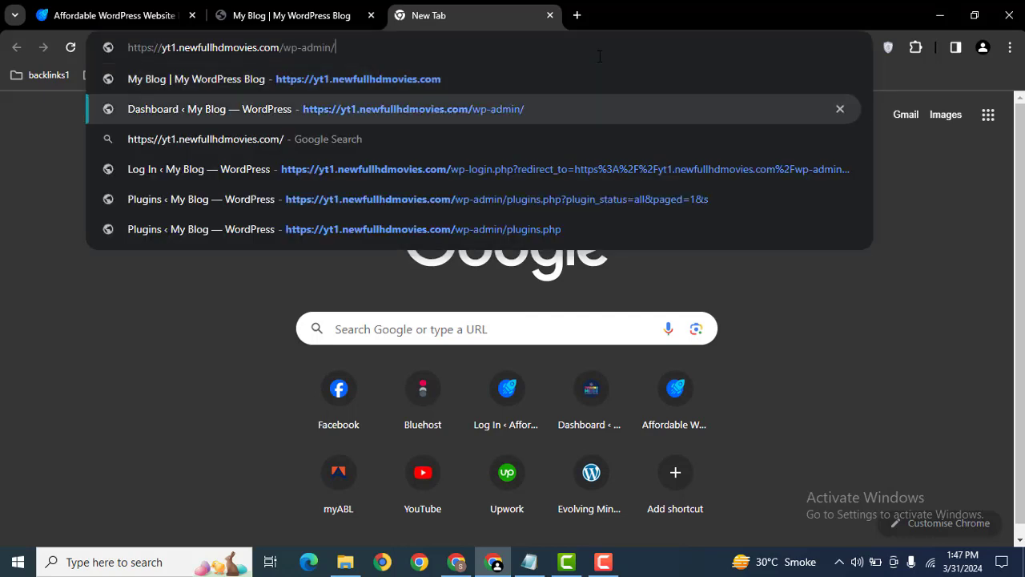
pyautogui.press('Return')
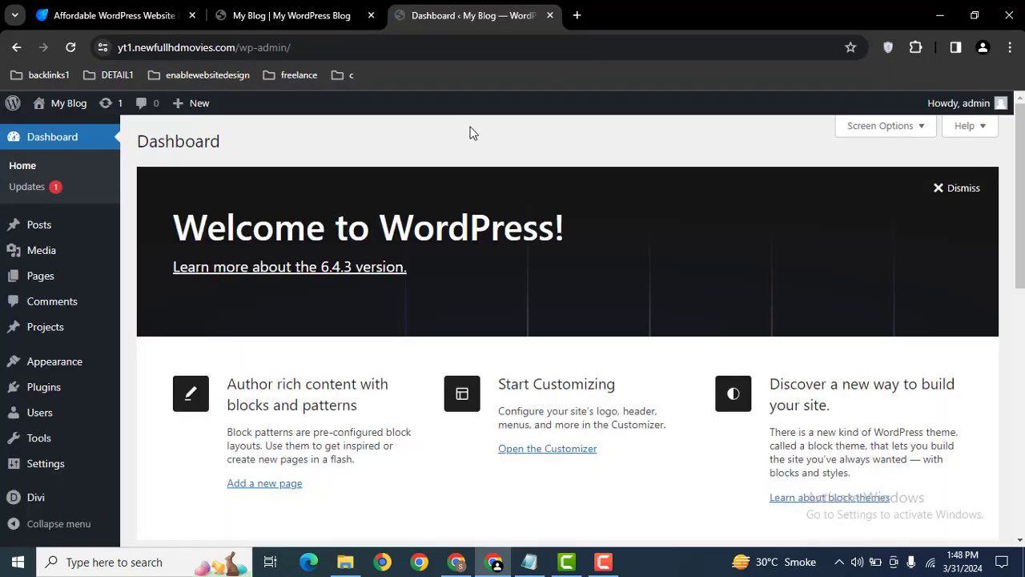
pyautogui.moveTo(44, 387)
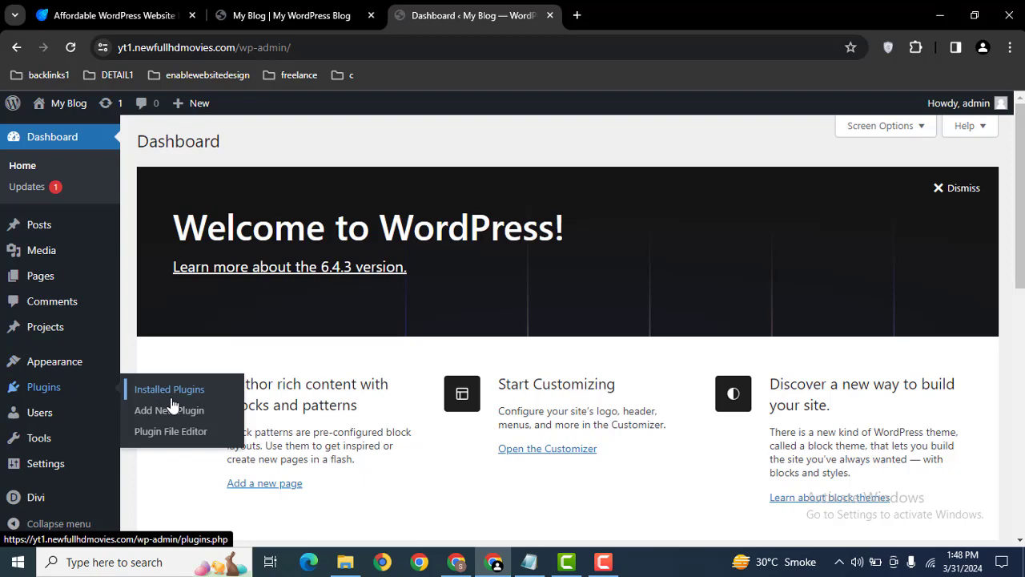
# Search the plugin directory for 'divi', then install and activate Supreme Modules Lite.
pyautogui.middleClick(176, 408)
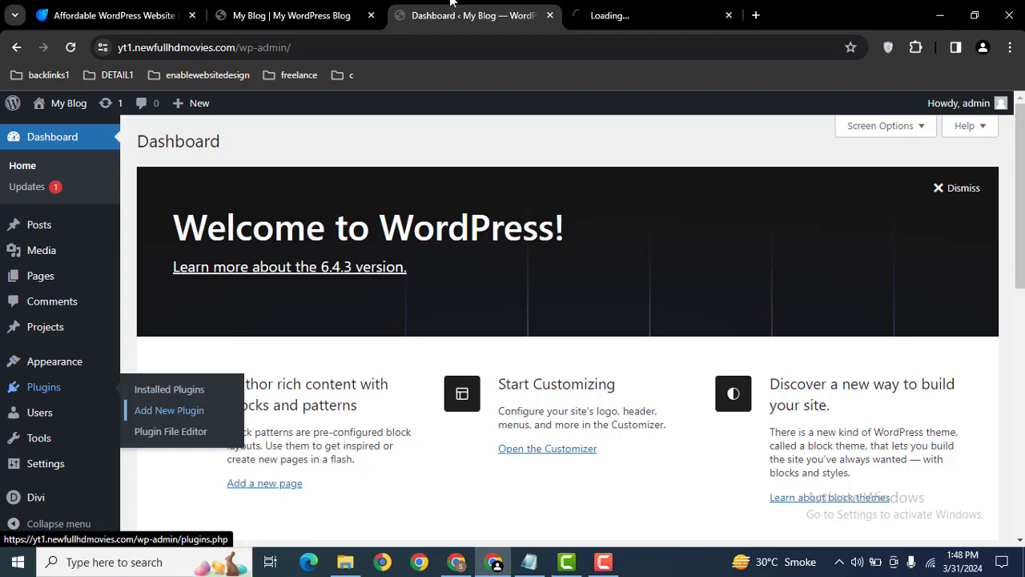
pyautogui.click(621, 6)
pyautogui.click(864, 185)
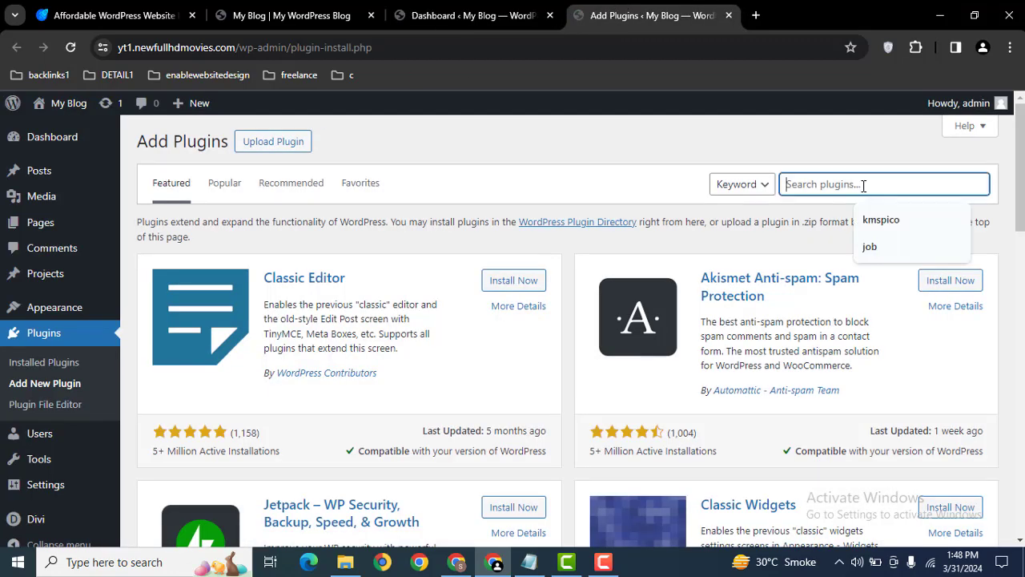
pyautogui.write('divi')
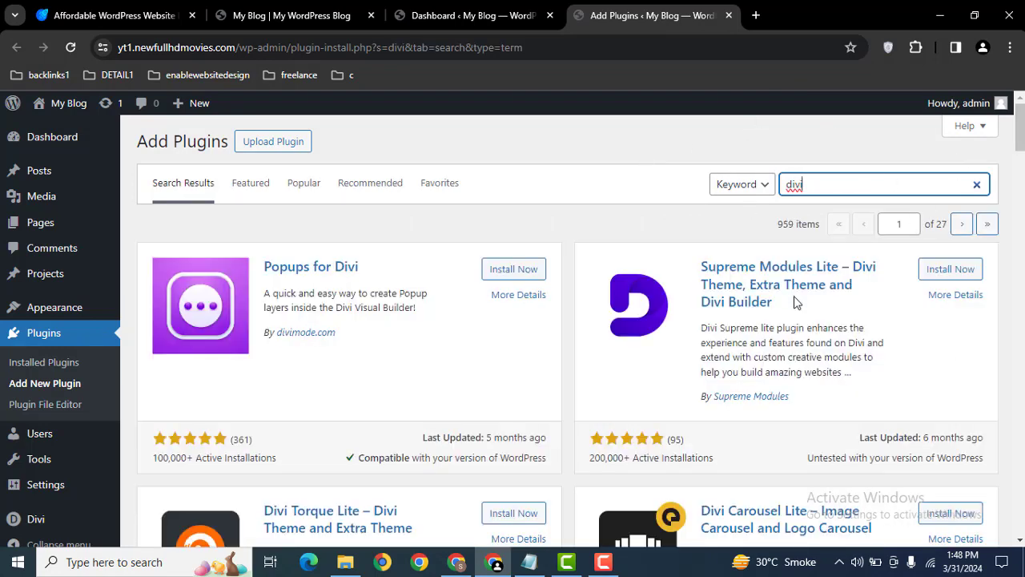
pyautogui.click(949, 269)
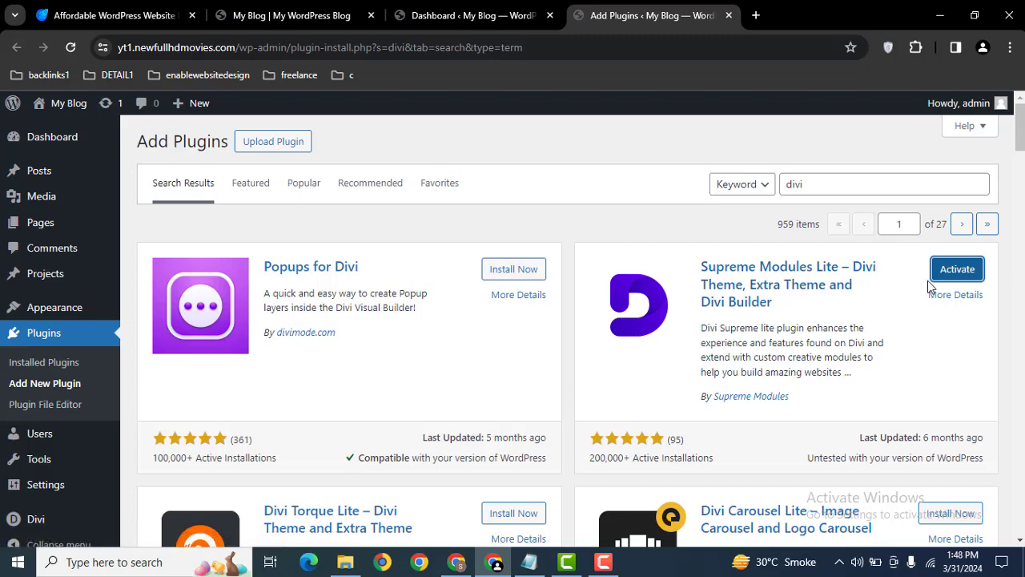
pyautogui.click(971, 272)
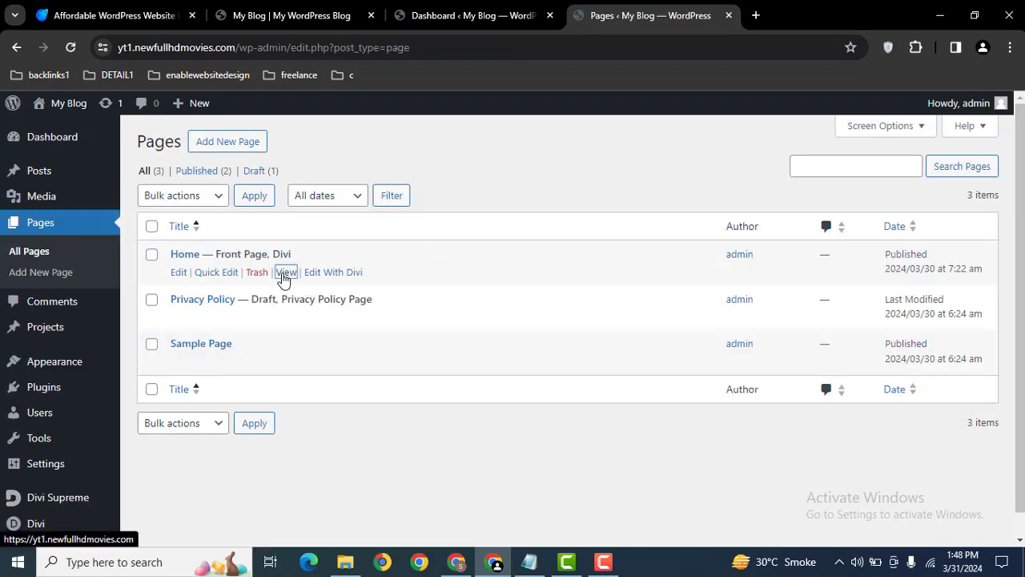
# Preview the Home page on the live site, then open it in the Visual Builder.
pyautogui.middleClick(284, 278)
pyautogui.click(785, 8)
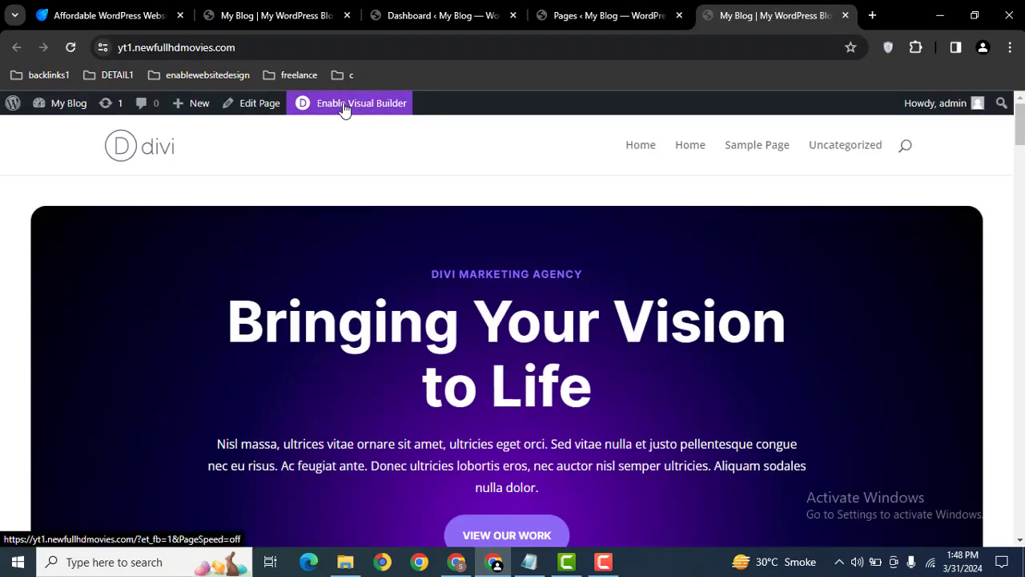
pyautogui.middleClick(345, 108)
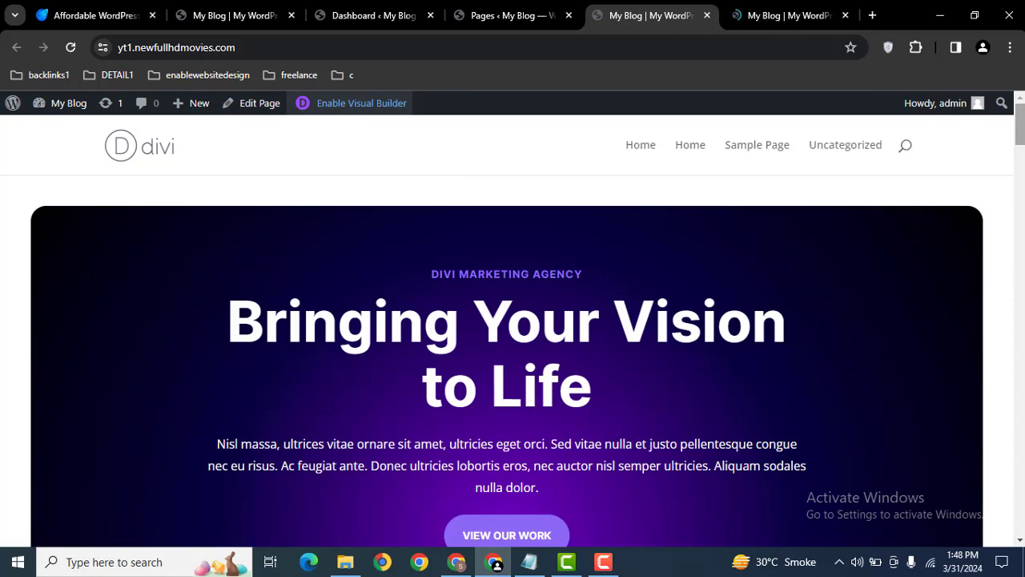
pyautogui.scroll(-2, 513, 337)
pyautogui.scroll(-2, 513, 336)
pyautogui.scroll(-3, 512, 336)
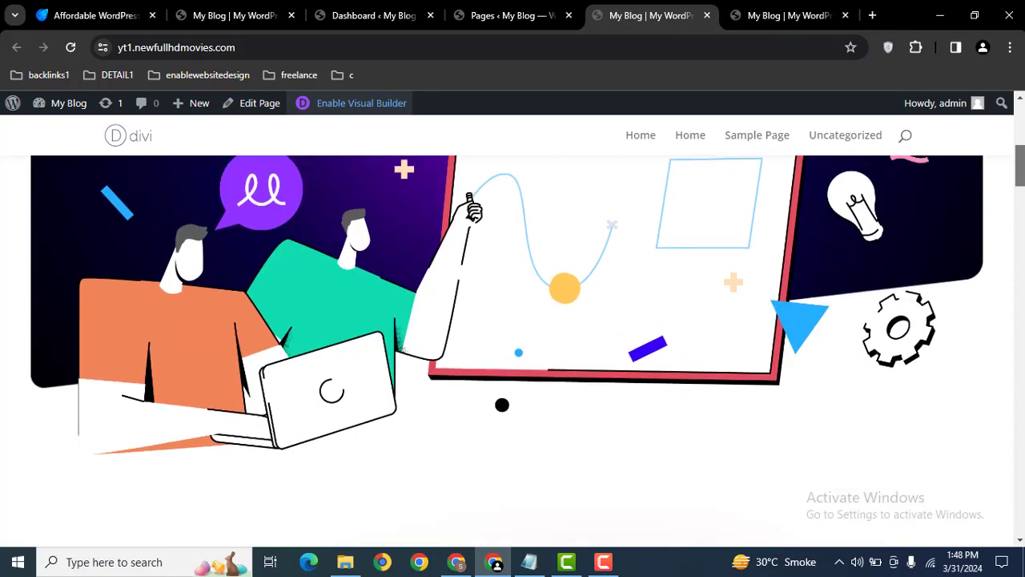
pyautogui.scroll(-3, 512, 337)
pyautogui.scroll(-4, 512, 336)
pyautogui.scroll(-2, 513, 337)
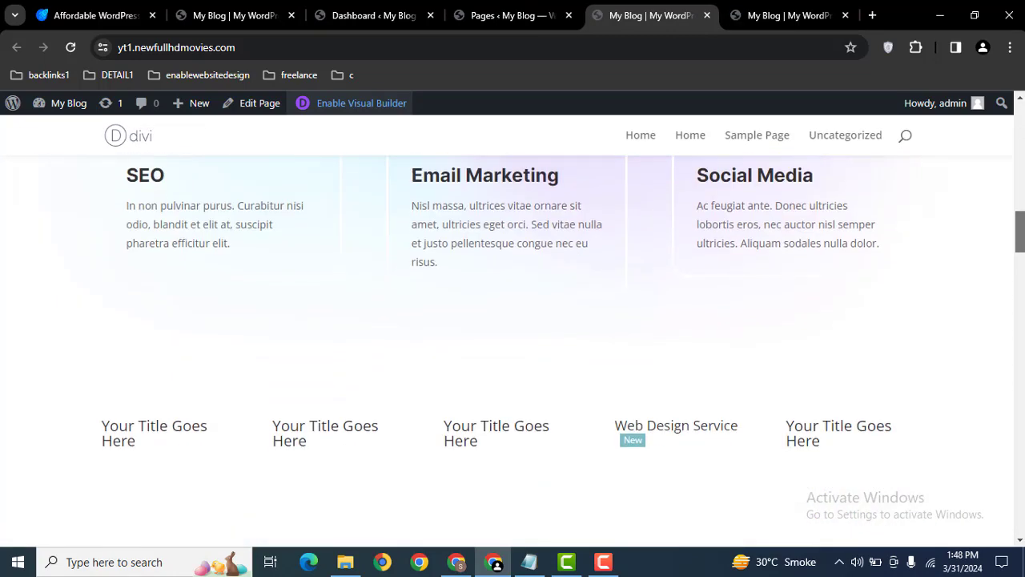
pyautogui.scroll(-3, 513, 337)
pyautogui.scroll(-2, 512, 336)
pyautogui.press('Home')
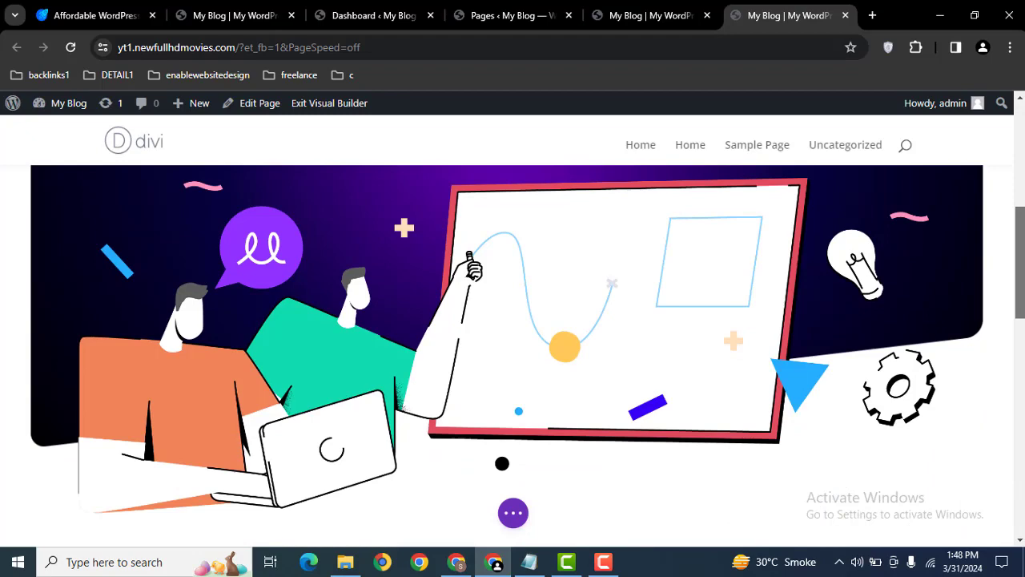
# Scroll down to the SEO, Email Marketing and Social Media service cards.
pyautogui.scroll(-3, 512, 320)
pyautogui.scroll(-3, 512, 321)
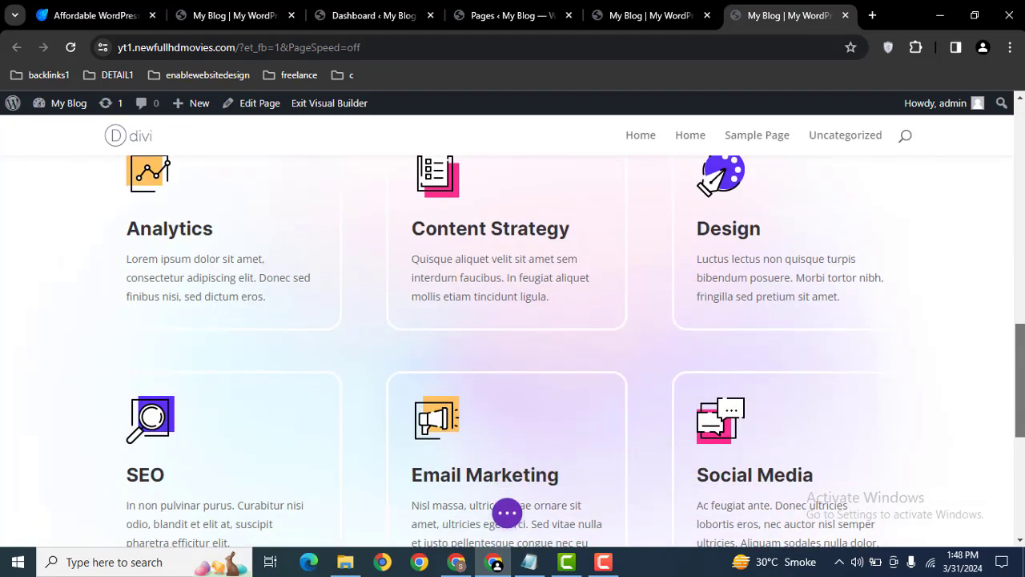
pyautogui.scroll(-3, 577, 262)
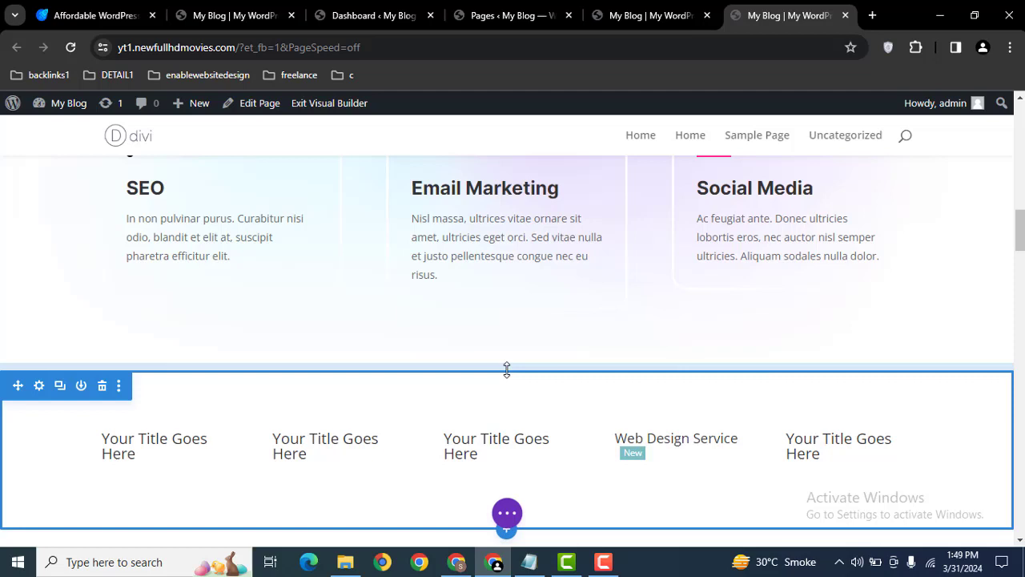
pyautogui.moveTo(506, 372)
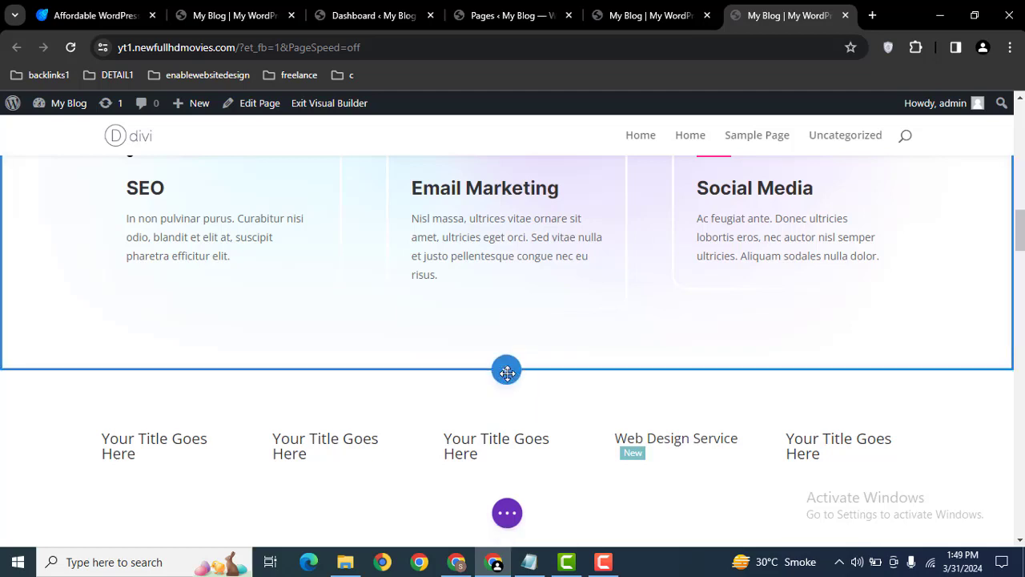
# Add a Regular section with a one-column row and search modules for 'acc'.
pyautogui.click(507, 373)
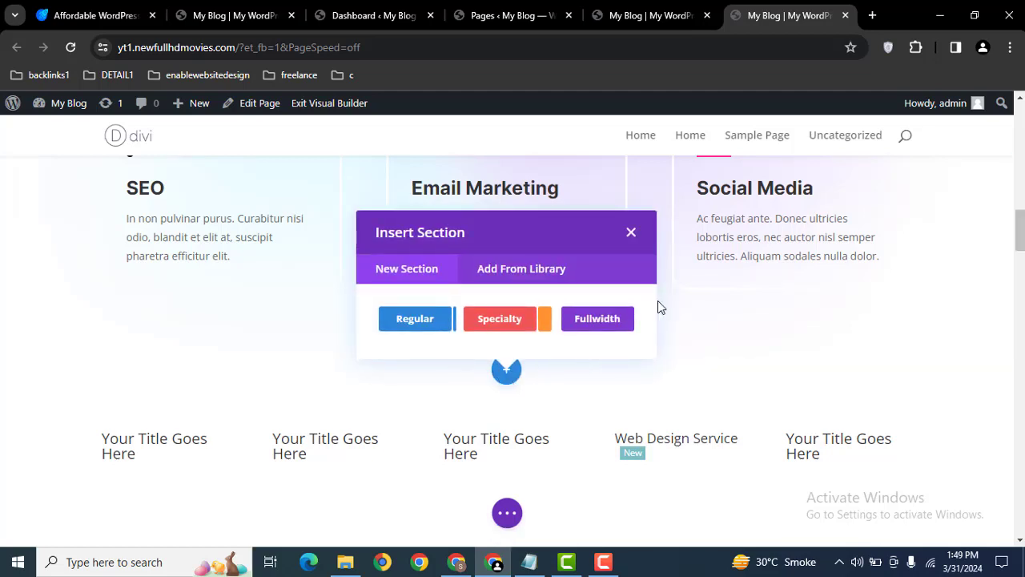
pyautogui.click(420, 330)
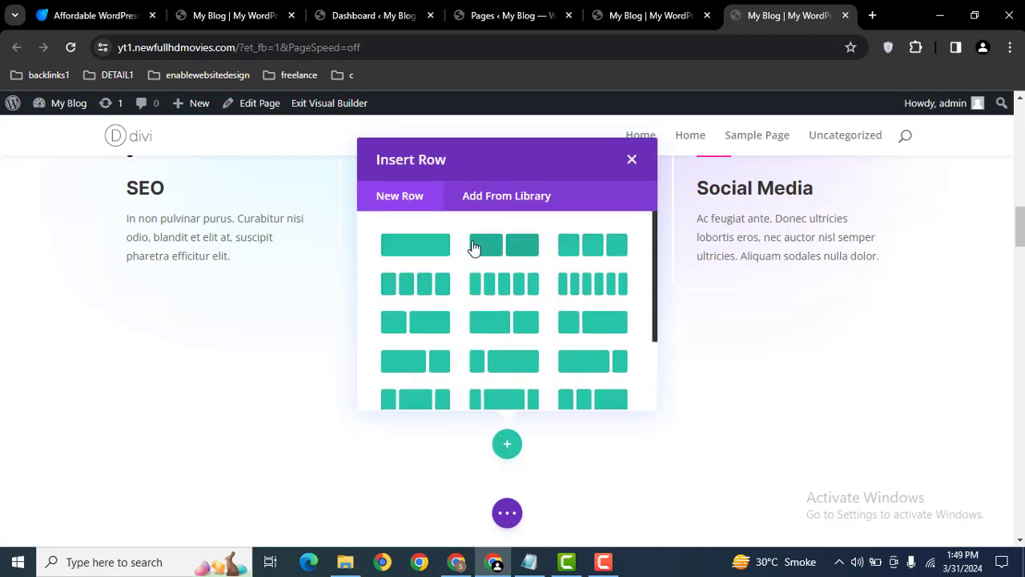
pyautogui.click(433, 253)
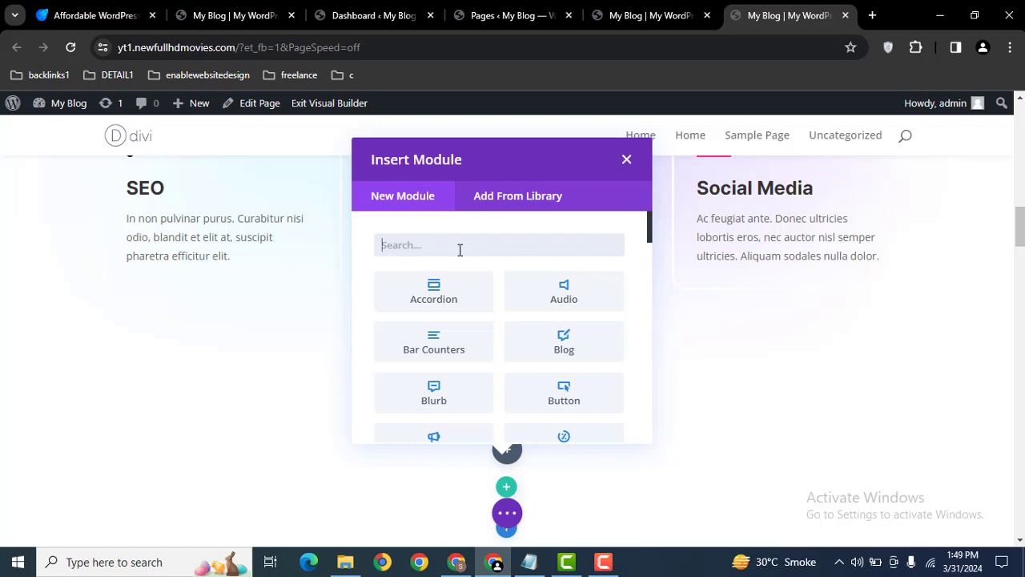
pyautogui.write('acc')
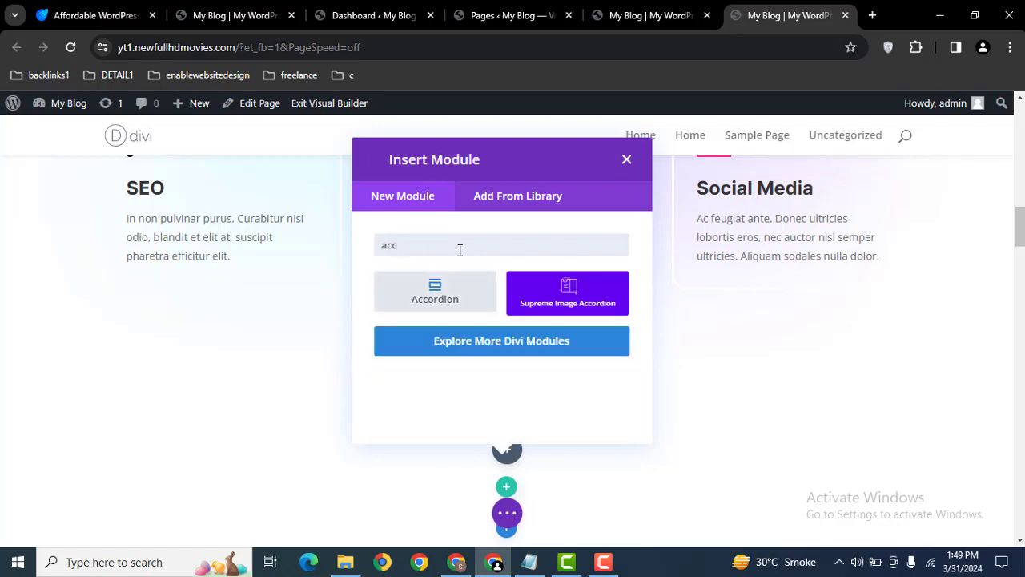
# Add a Supreme Image Accordion module with a first item and begin uploading its image.
pyautogui.click(574, 298)
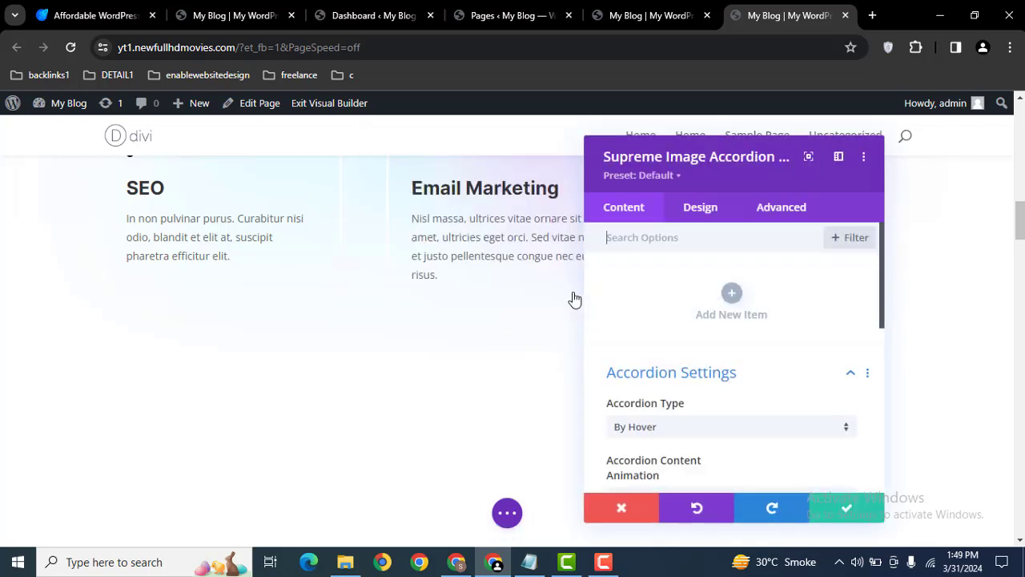
pyautogui.click(731, 297)
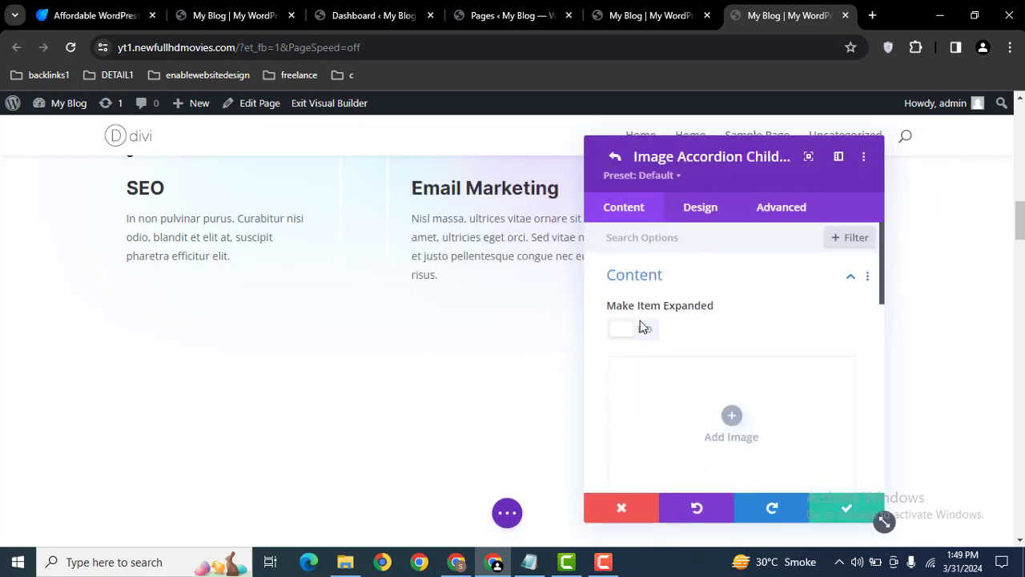
pyautogui.click(729, 417)
pyautogui.click(224, 166)
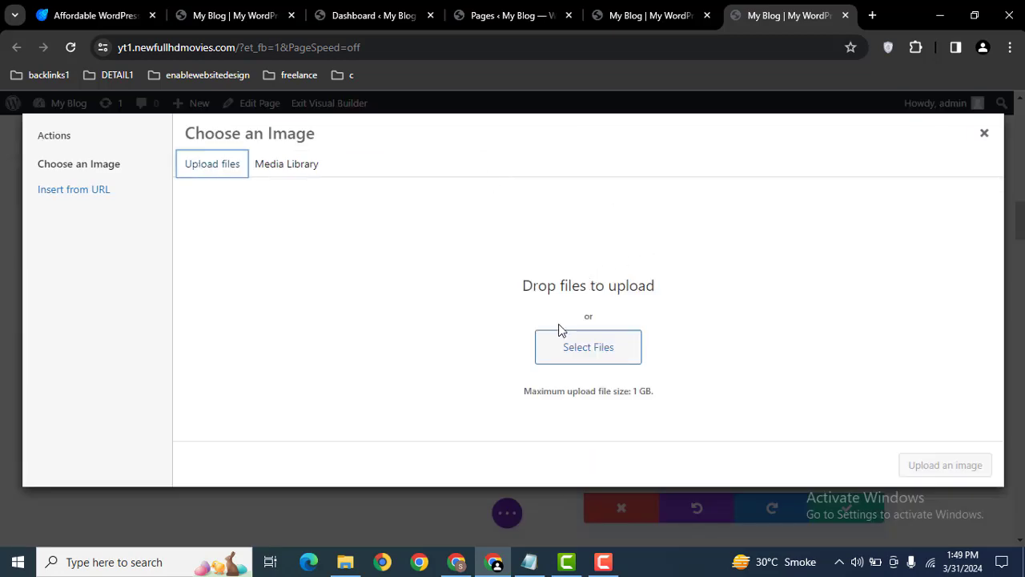
pyautogui.click(553, 352)
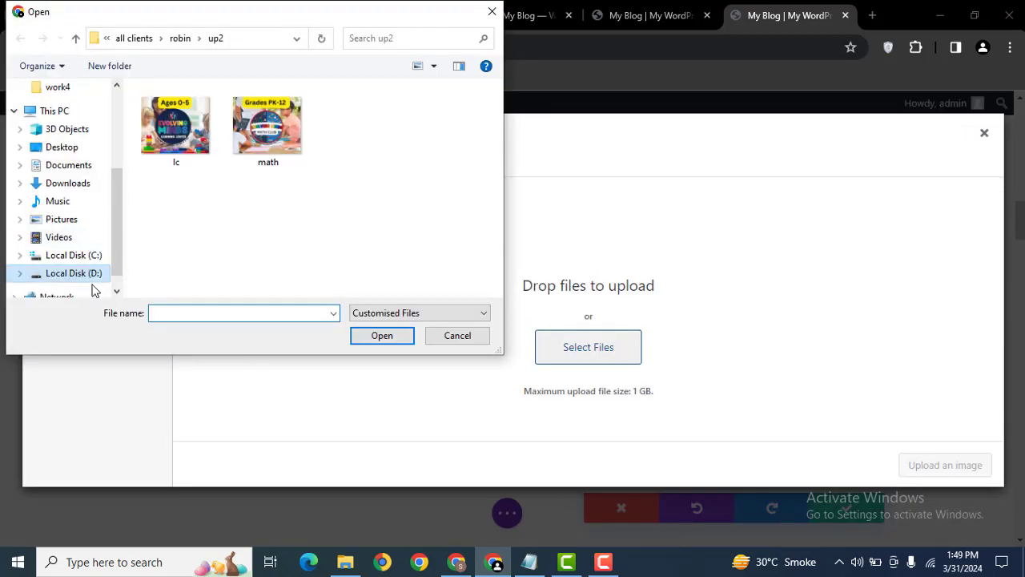
# Upload all five images from D:\youtube files\3 and use 1.jpg for the item.
pyautogui.click(82, 273)
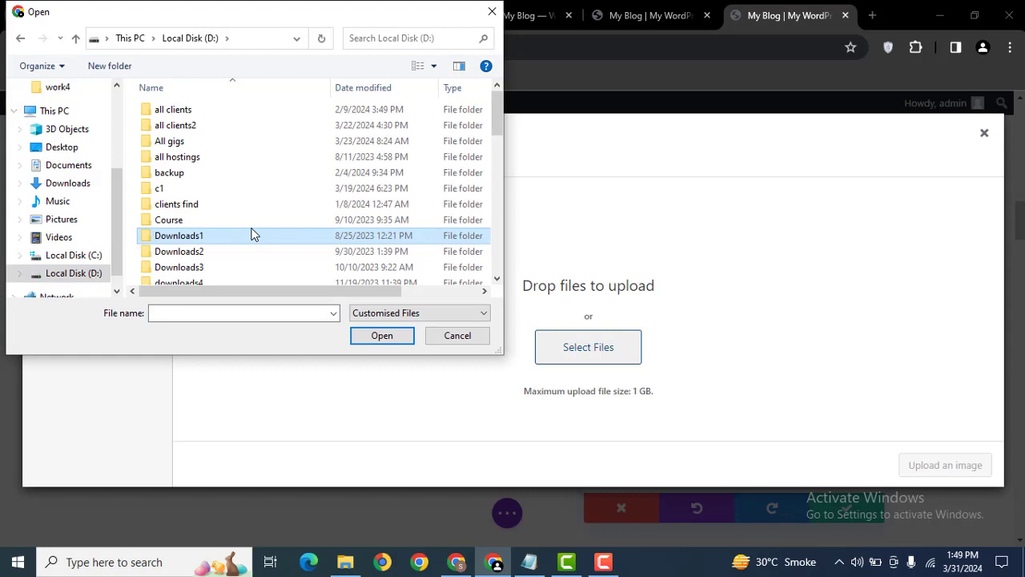
pyautogui.scroll(-5, 251, 233)
pyautogui.doubleClick(251, 233)
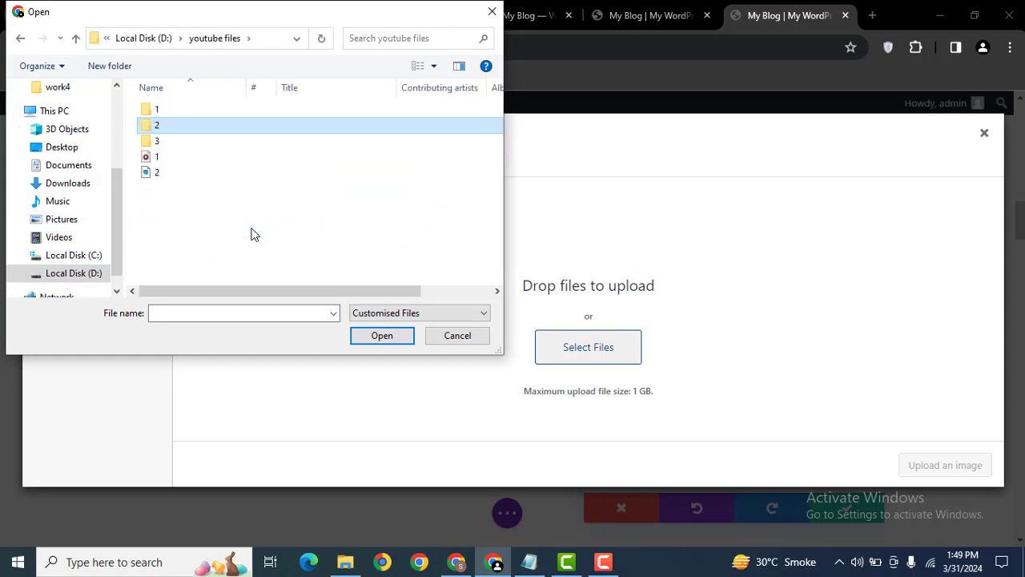
pyautogui.press('Down')
pyautogui.press('Return')
pyautogui.hotkey('ctrl', 'a')
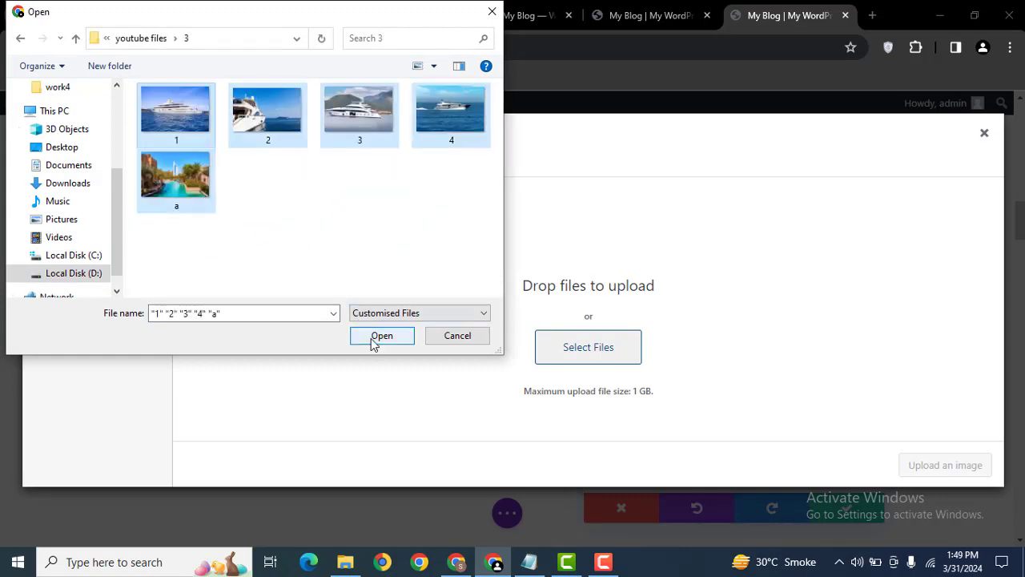
pyautogui.click(371, 338)
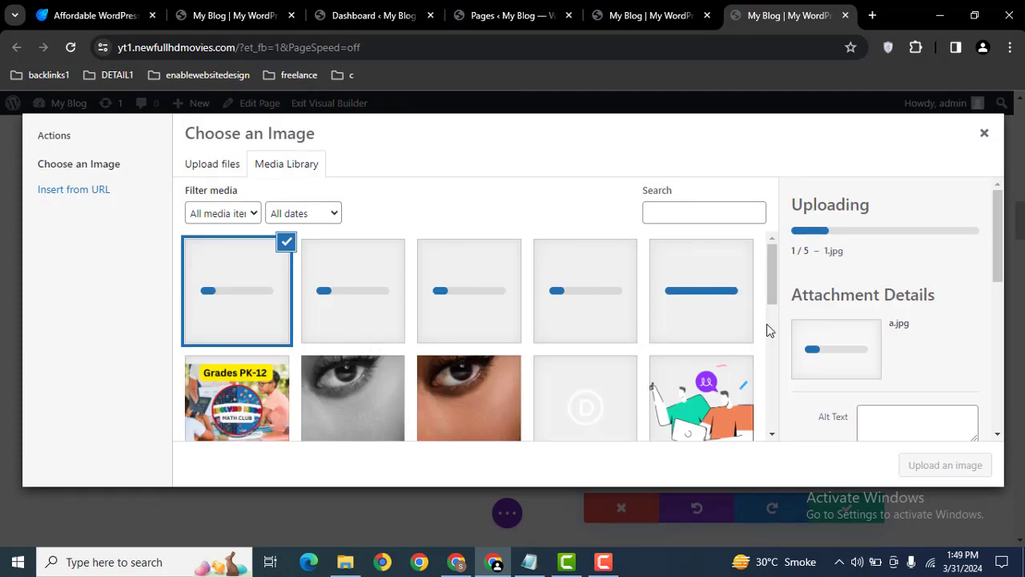
pyautogui.click(709, 300)
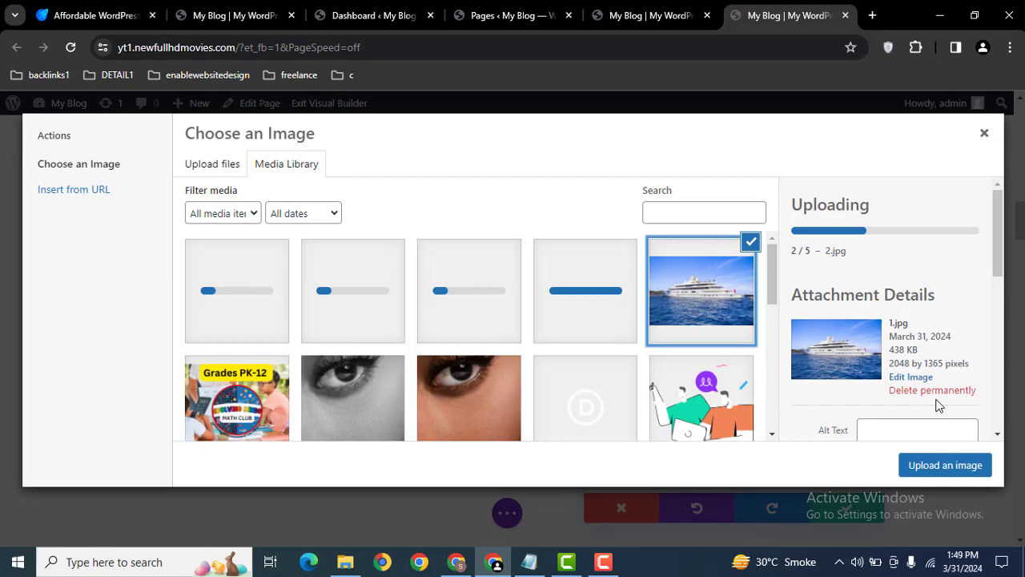
pyautogui.click(920, 471)
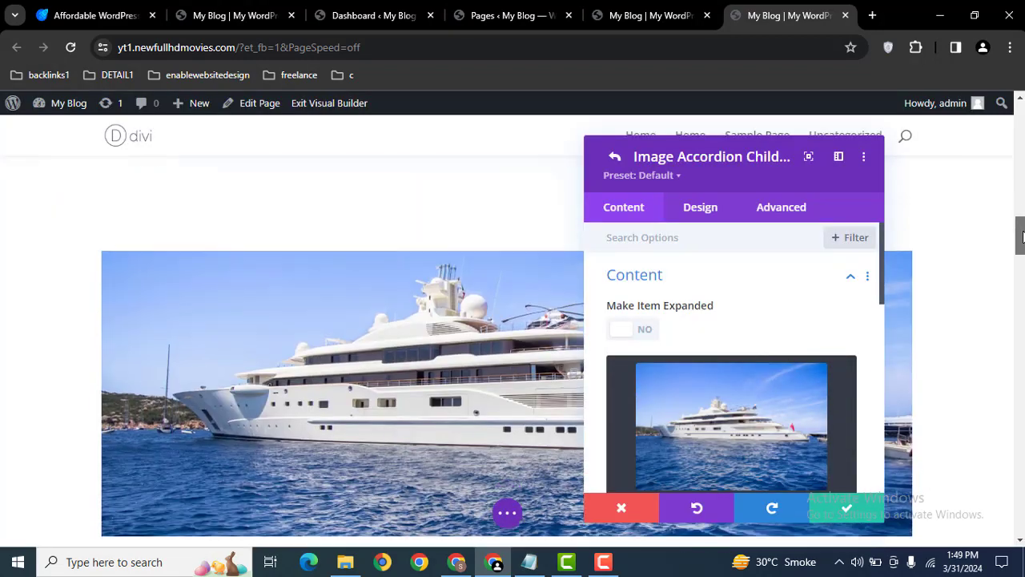
# Turn the item's start-expanded option on, then switch it back off.
pyautogui.moveTo(1021, 220); pyautogui.dragTo(1021, 241)
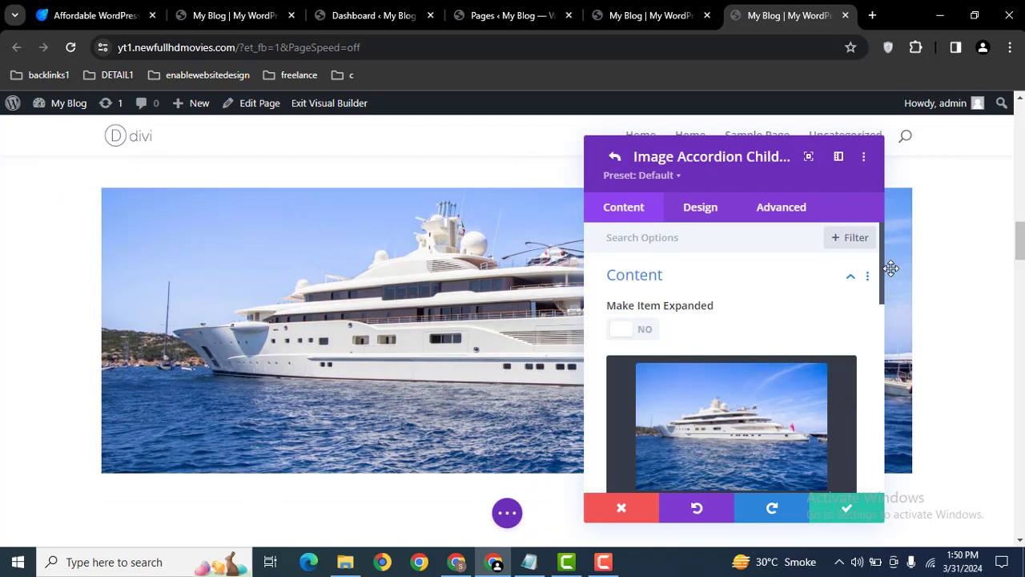
pyautogui.scroll(-1, 887, 285)
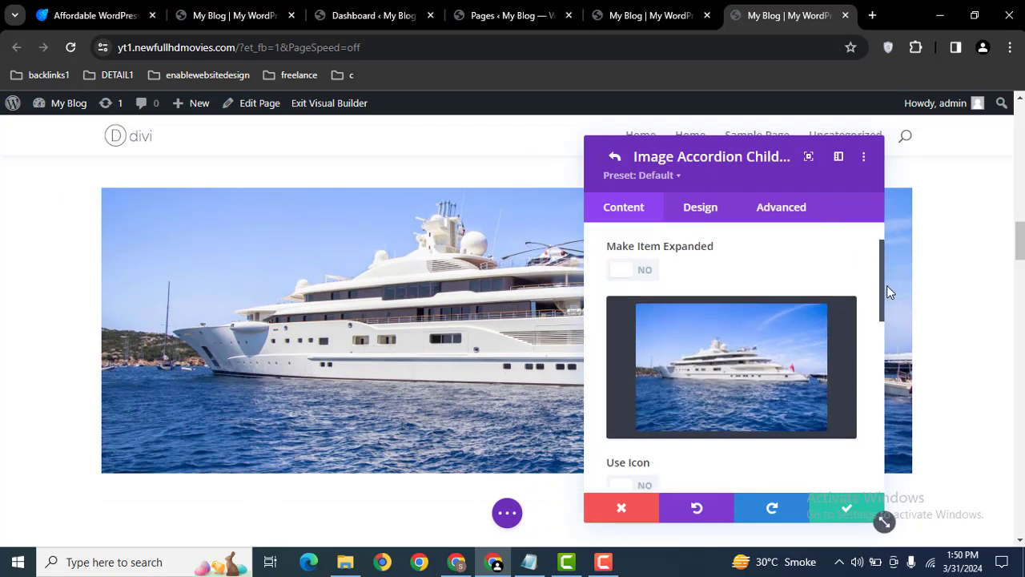
pyautogui.click(649, 273)
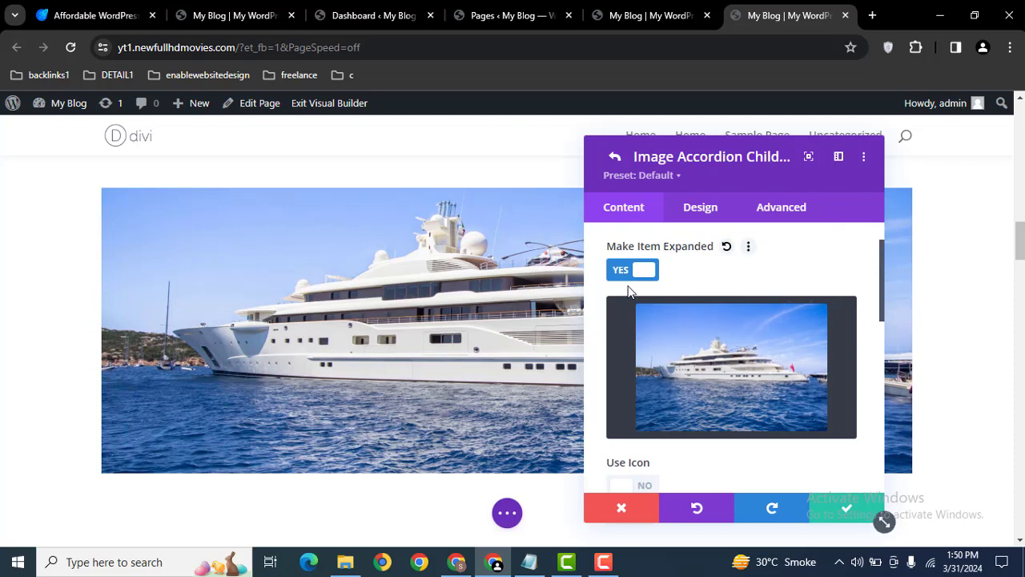
pyautogui.click(634, 272)
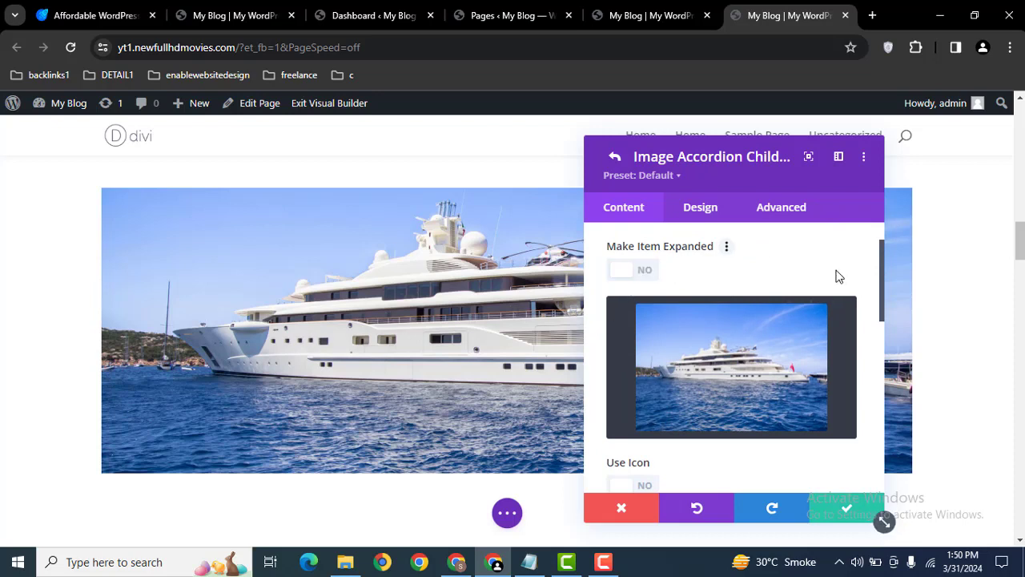
# Give the item the title 'Web Design' and description 'Web Design Service'.
pyautogui.moveTo(881, 287); pyautogui.dragTo(875, 340)
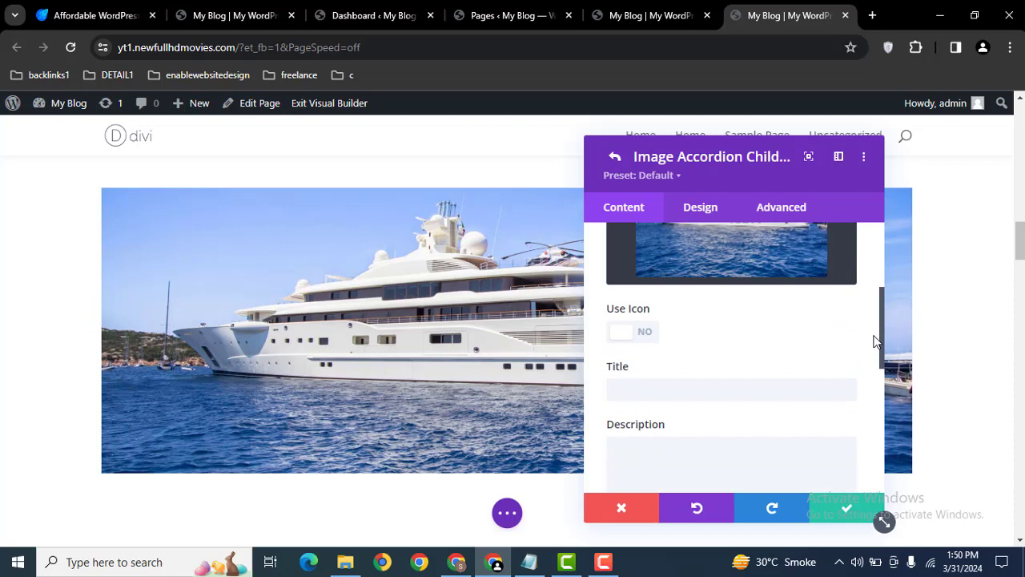
pyautogui.click(646, 392)
pyautogui.press('capslock')
pyautogui.write('Web Design')
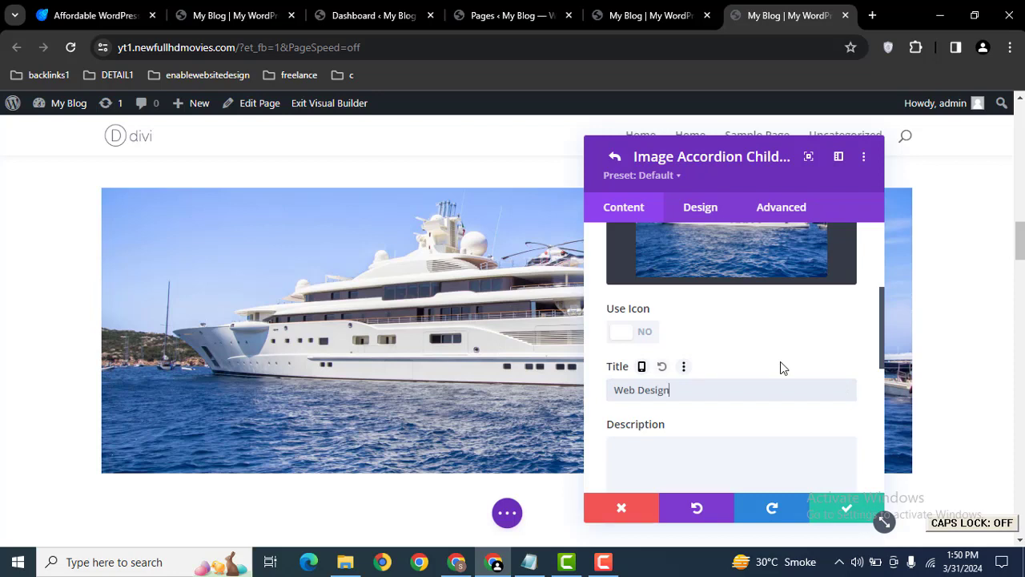
pyautogui.click(675, 460)
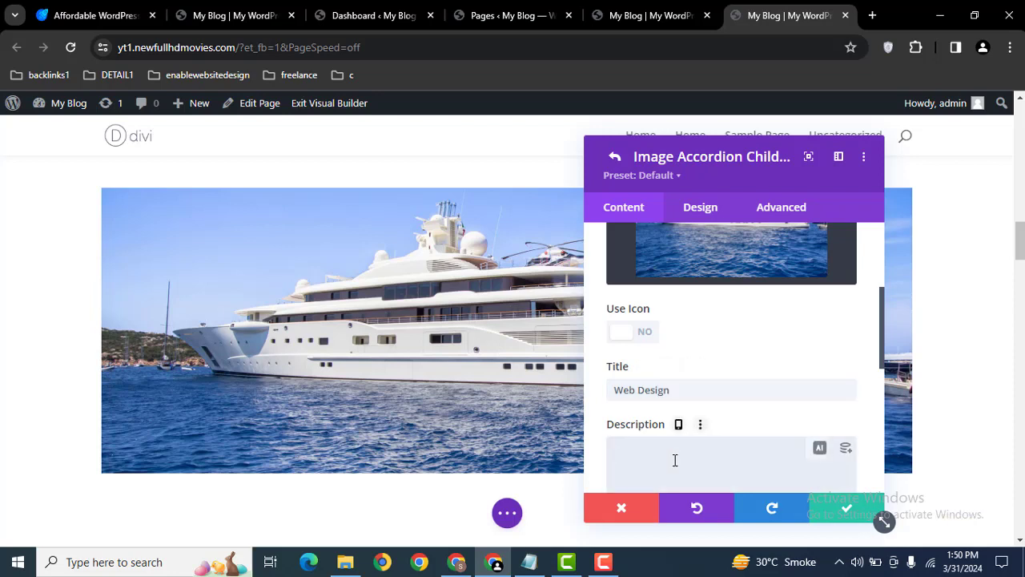
pyautogui.press('capslock')
pyautogui.write('Web Design S')
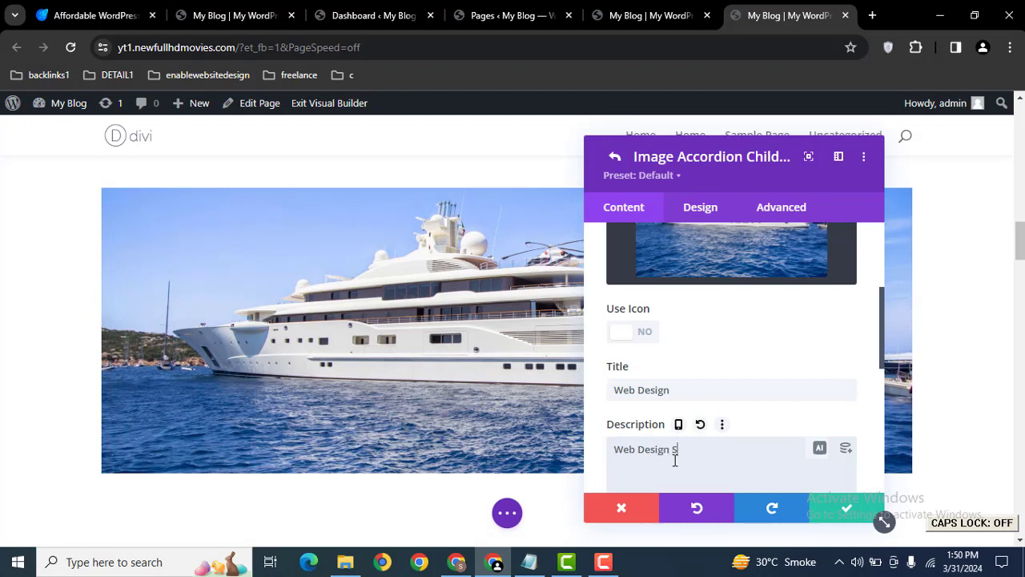
pyautogui.write('ervice')
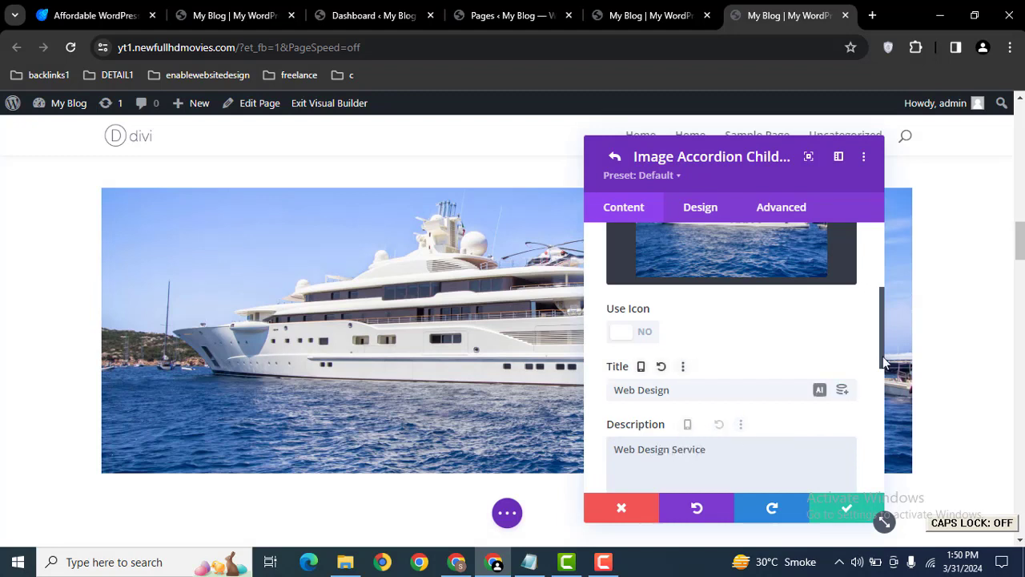
# Set Show Button to YES for the accordion item.
pyautogui.moveTo(881, 355); pyautogui.dragTo(878, 398)
pyautogui.scroll(-1, 767, 398)
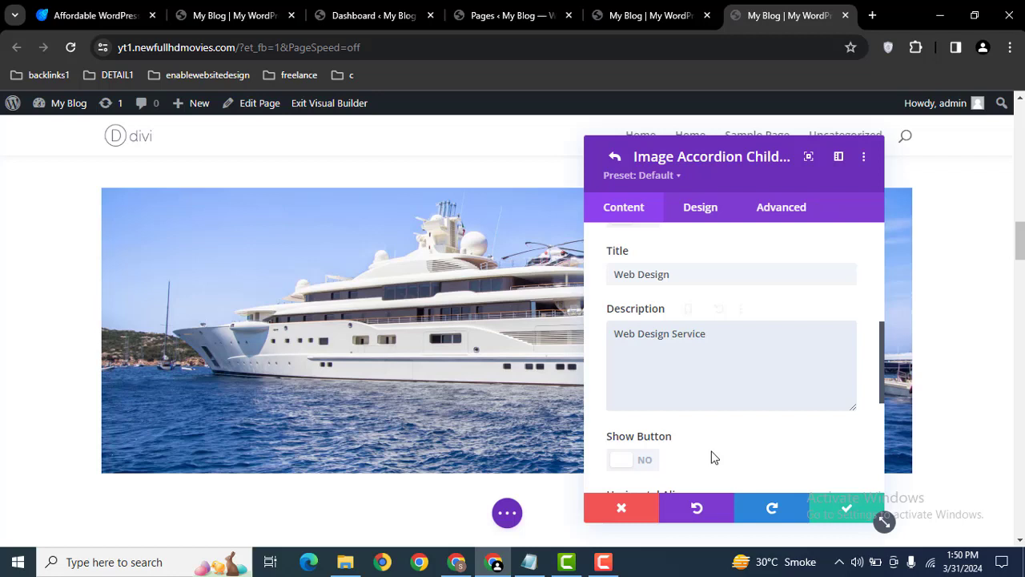
pyautogui.click(631, 464)
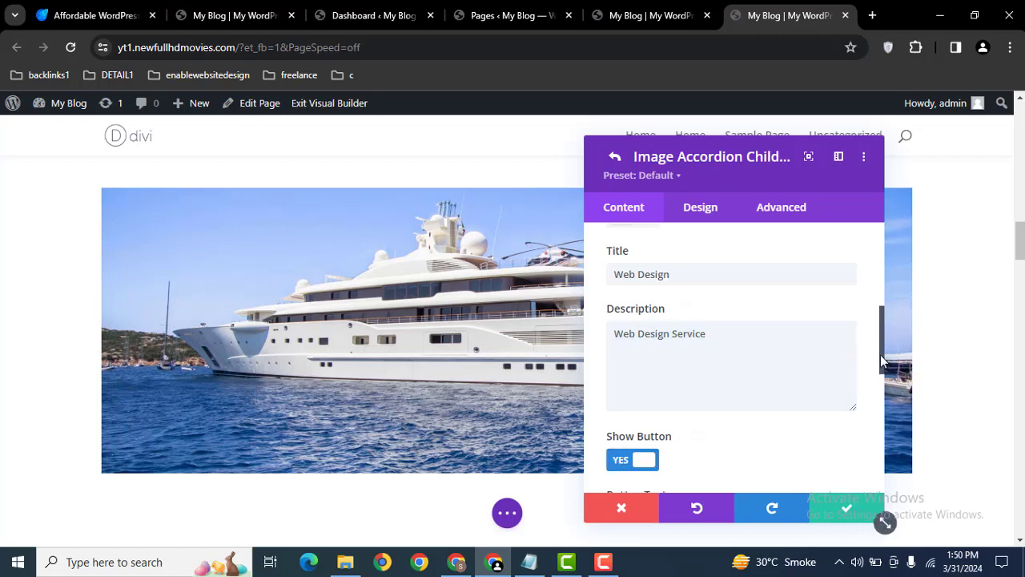
# Set the item's button text to 'Get Service'.
pyautogui.scroll(-3, 883, 391)
pyautogui.click(681, 333)
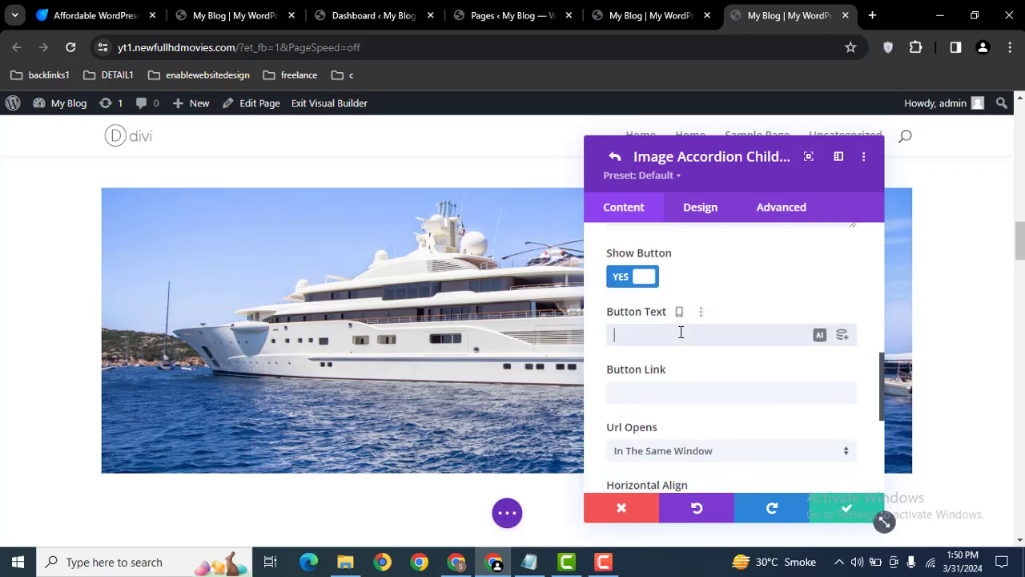
pyautogui.press('capslock')
pyautogui.write('G')
pyautogui.press('capslock')
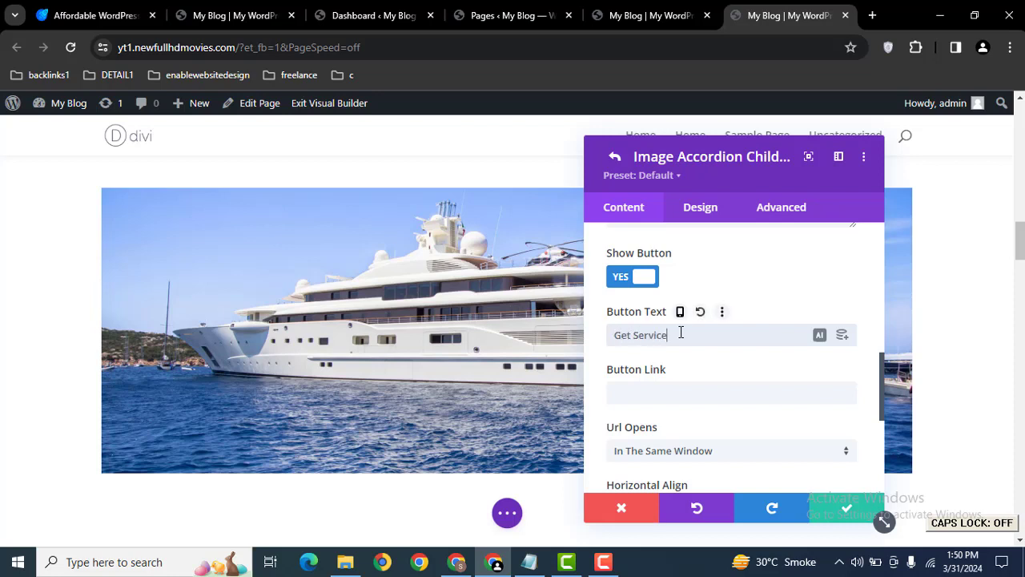
pyautogui.click(658, 385)
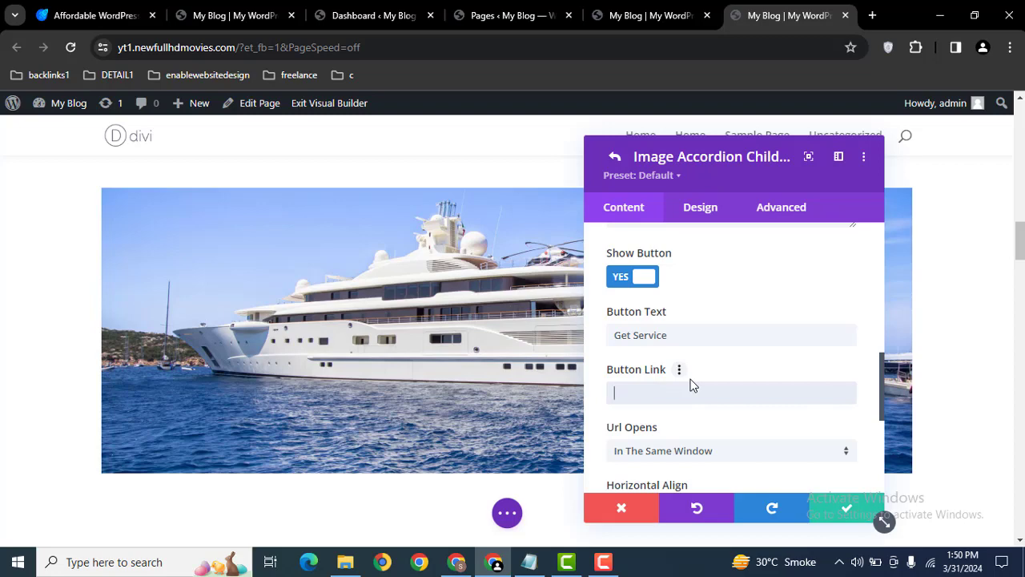
pyautogui.write('#')
pyautogui.click(80, 15)
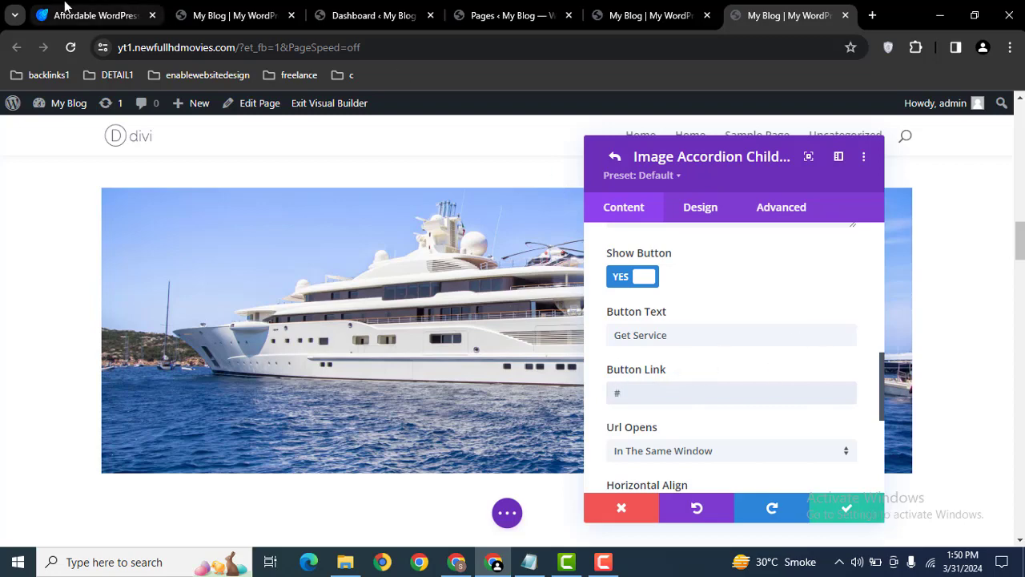
pyautogui.click(206, 48)
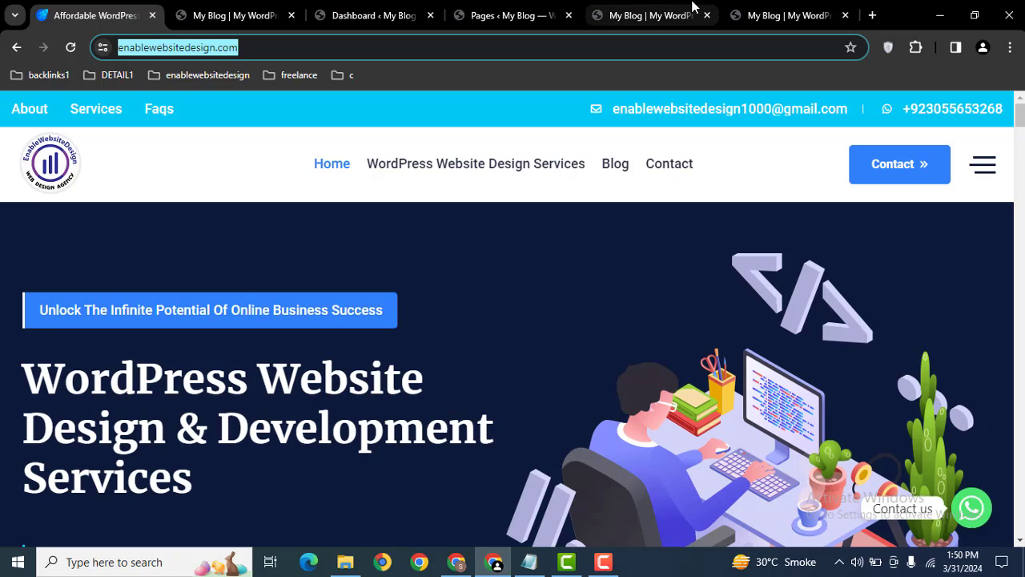
pyautogui.click(730, 10)
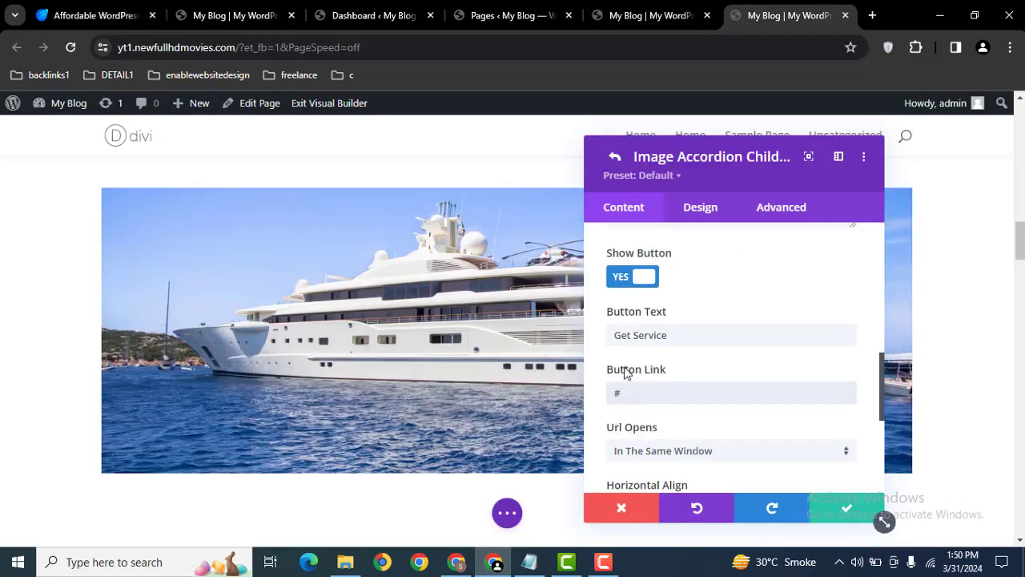
pyautogui.write('https://enablewebsitedesign.com/')
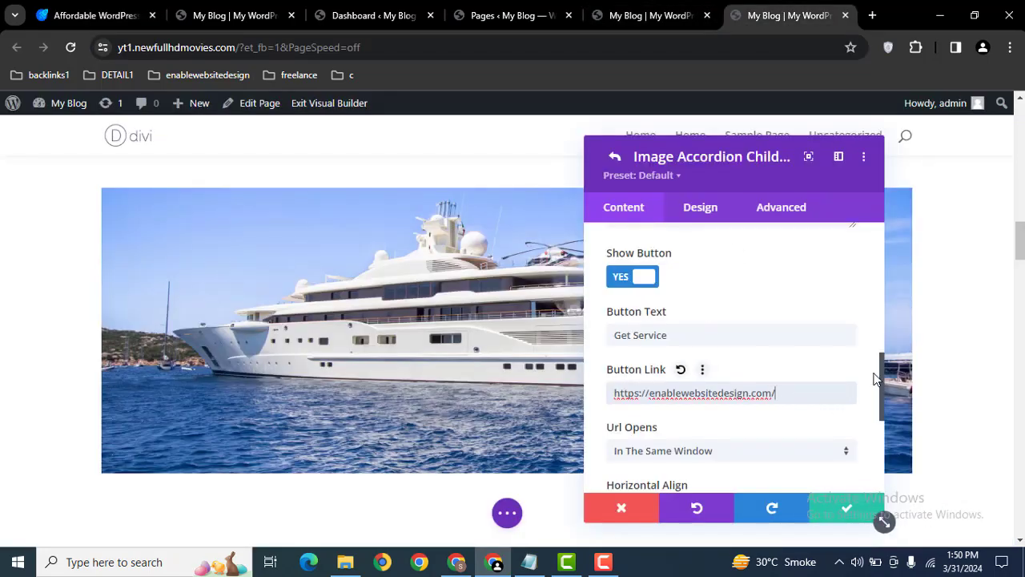
pyautogui.moveTo(881, 393); pyautogui.dragTo(881, 420)
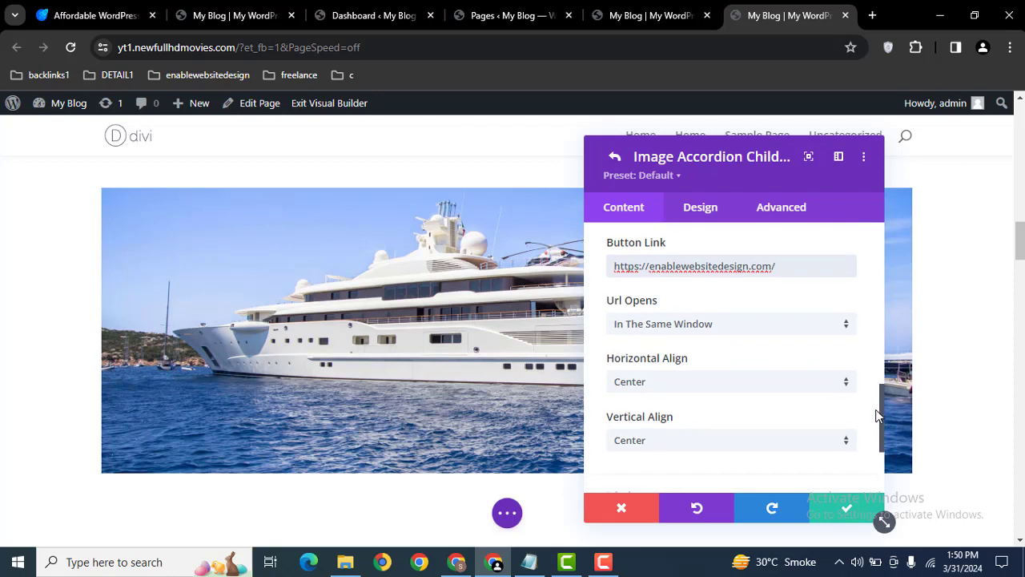
pyautogui.moveTo(730, 450)
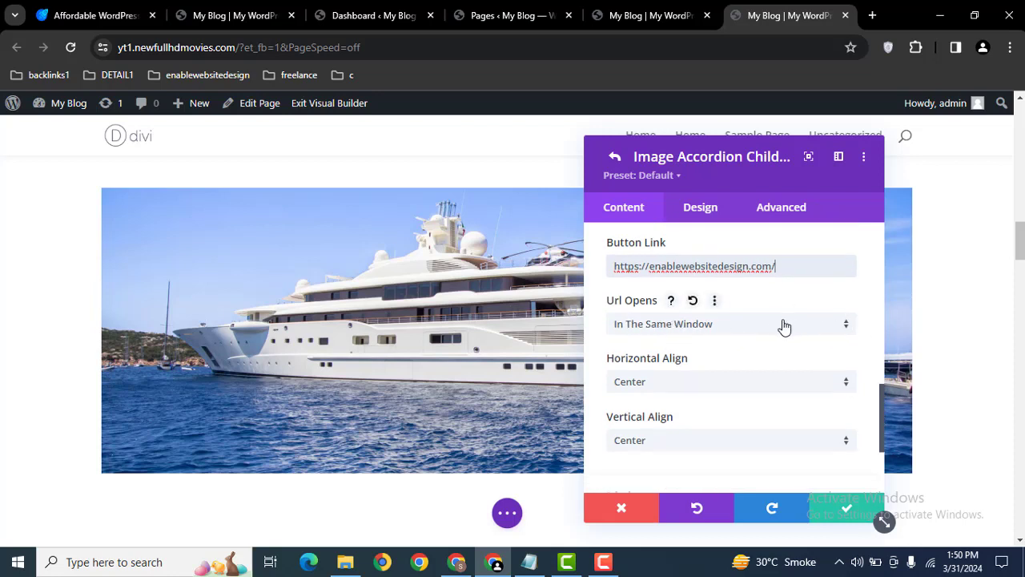
pyautogui.click(691, 325)
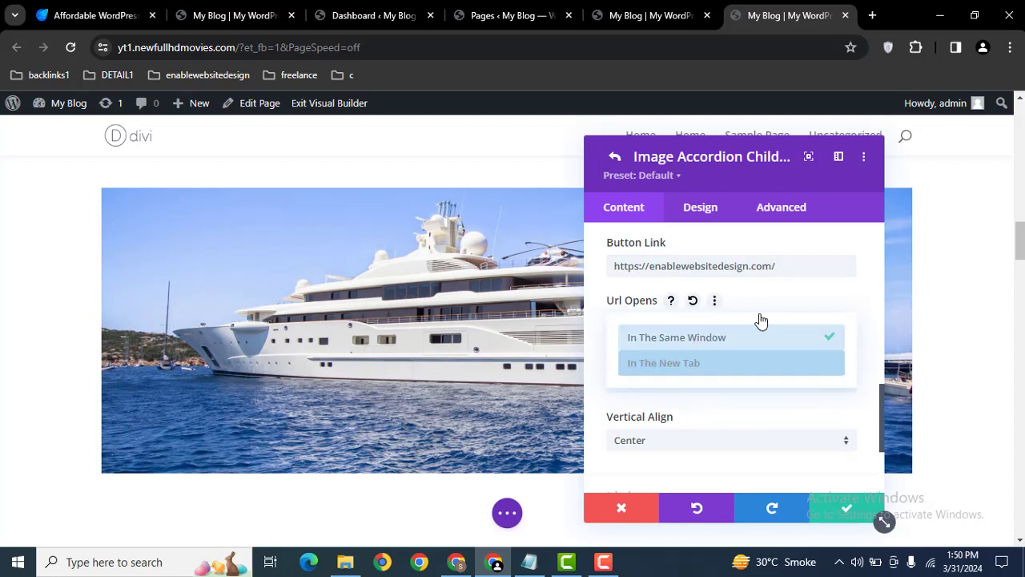
pyautogui.click(772, 299)
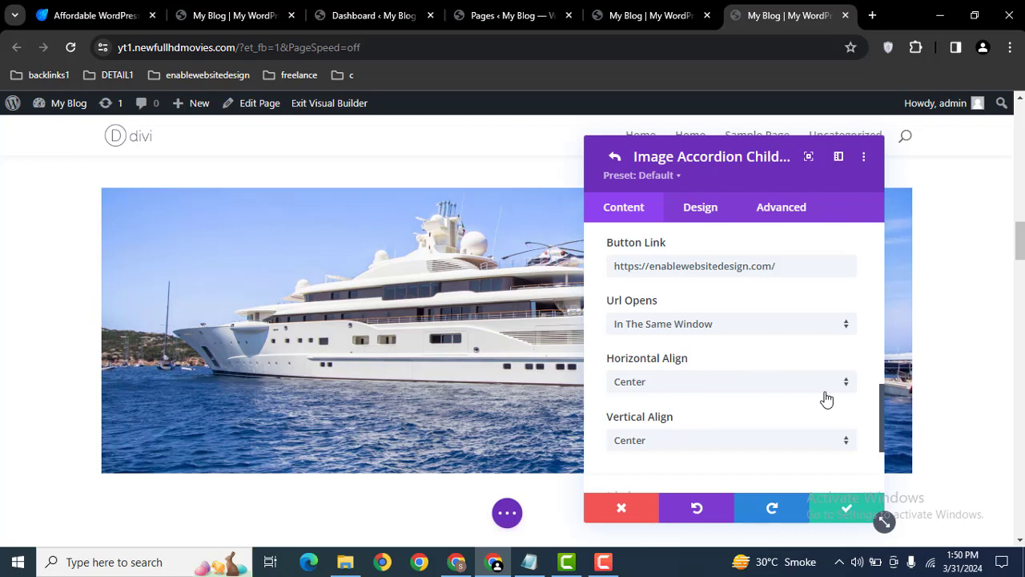
pyautogui.moveTo(639, 417)
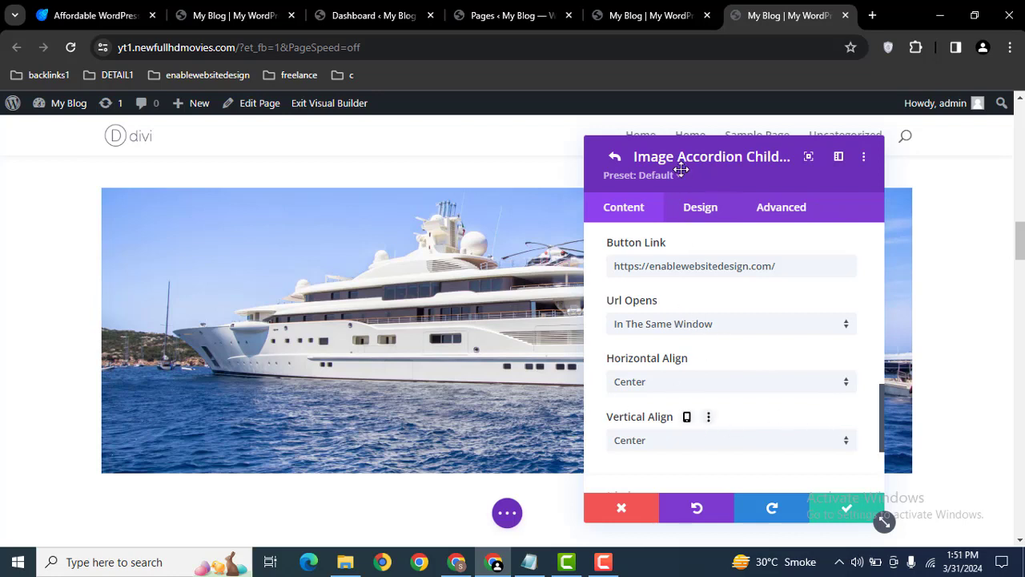
# Give the item's image a black overlay at 0.67 alpha (rgba 0,0,0,0.67).
pyautogui.moveTo(681, 169); pyautogui.dragTo(807, 153)
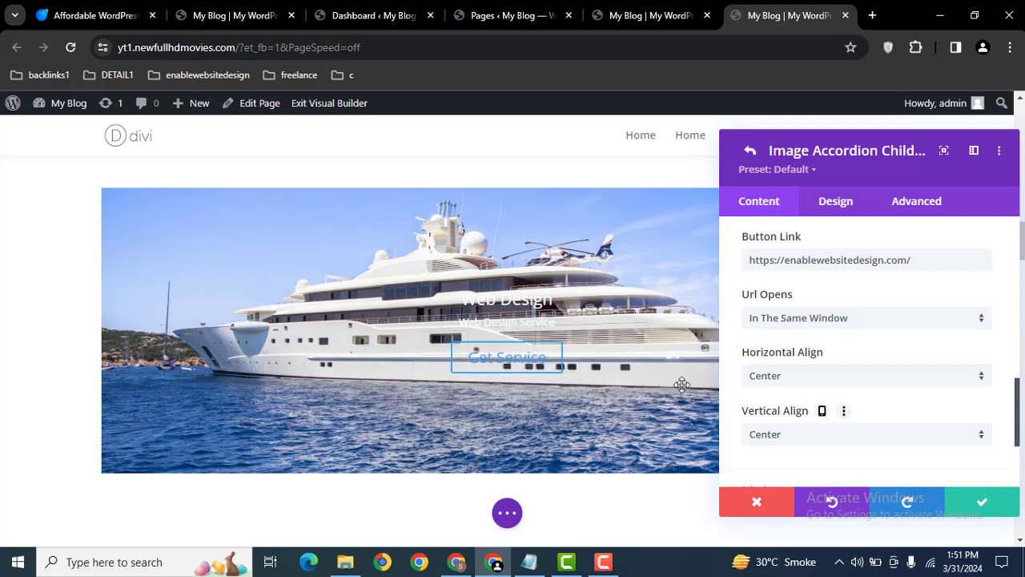
pyautogui.moveTo(1019, 391); pyautogui.dragTo(1022, 445)
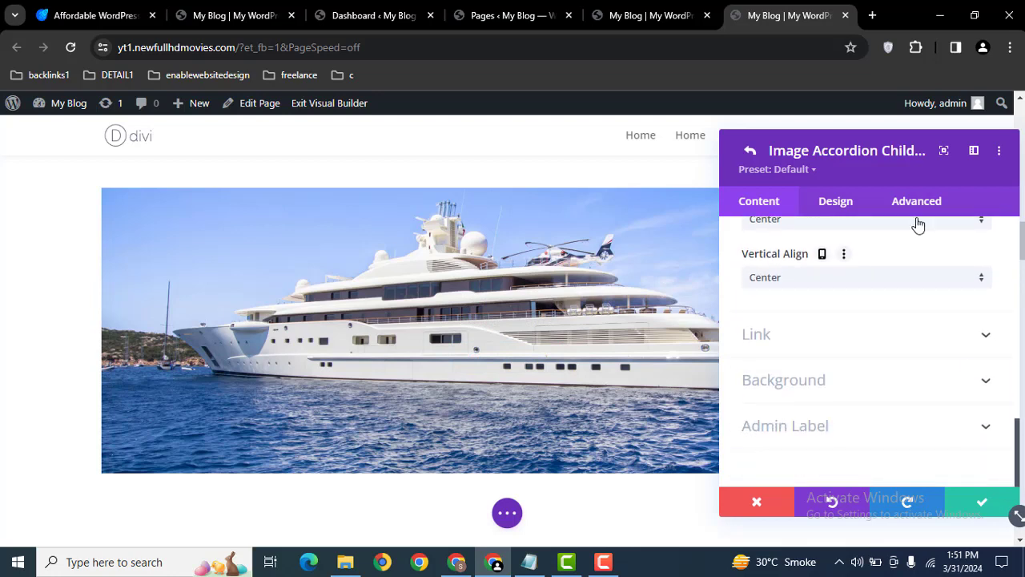
pyautogui.click(835, 204)
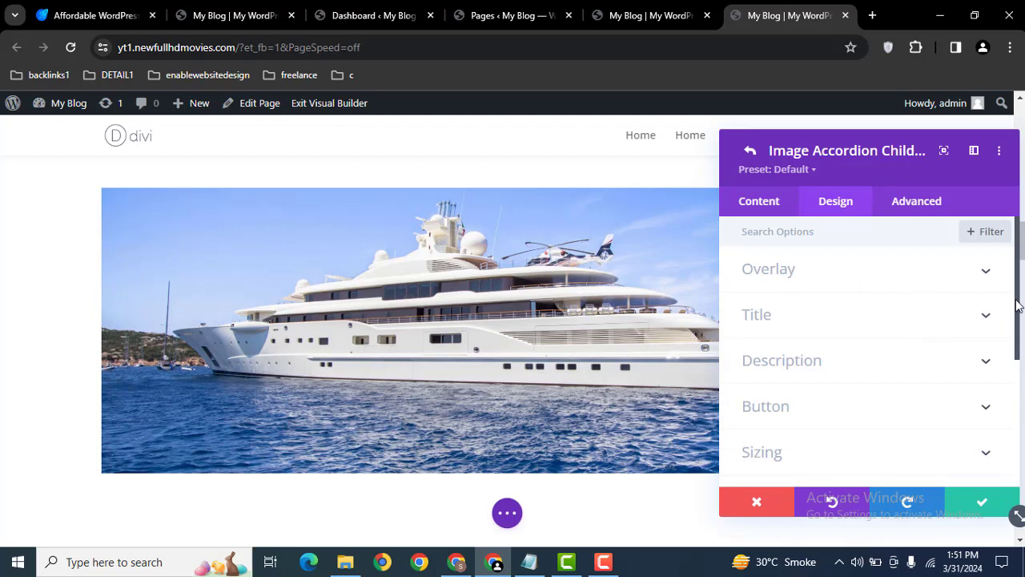
pyautogui.moveTo(1018, 305)
pyautogui.mouseDown()
pyautogui.moveTo(1021, 431)
pyautogui.moveTo(1020, 243)
pyautogui.mouseUp()
pyautogui.click(809, 278)
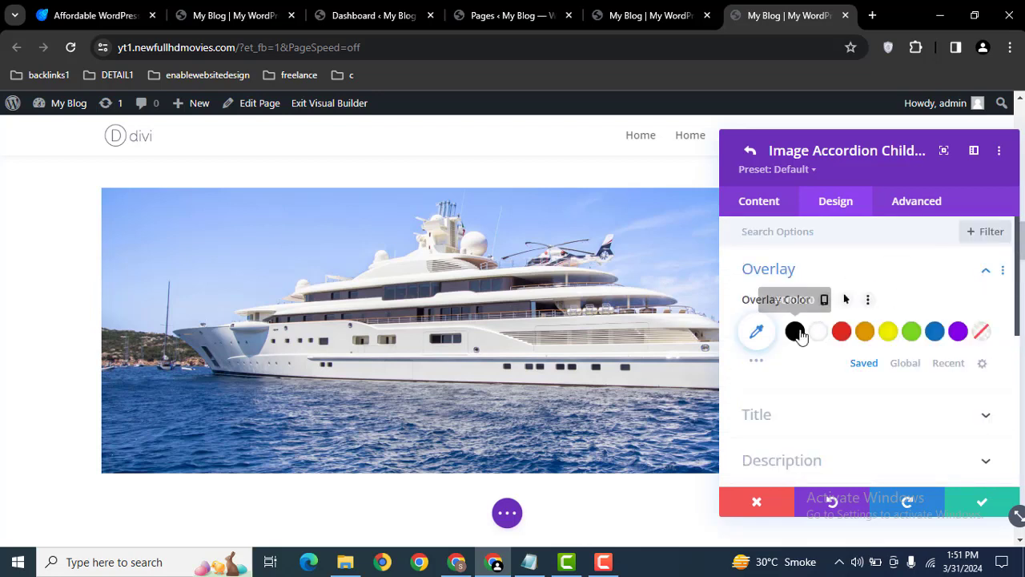
pyautogui.click(795, 331)
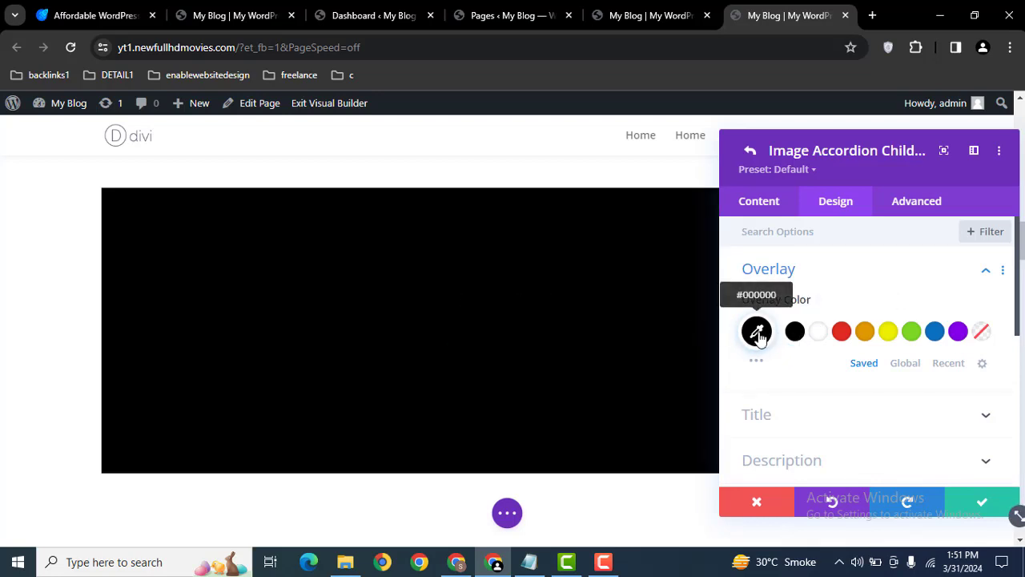
pyautogui.click(756, 331)
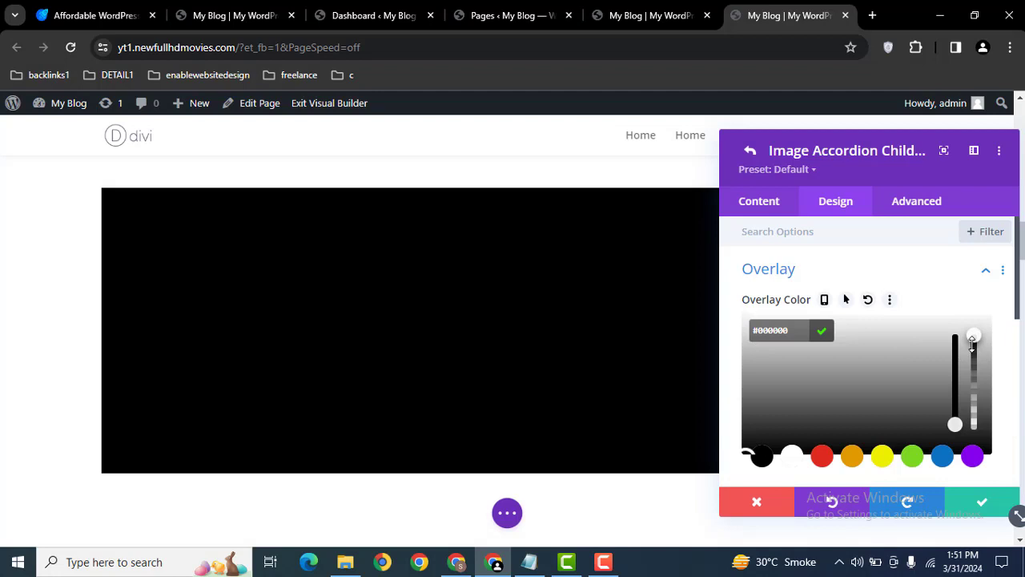
pyautogui.moveTo(971, 342); pyautogui.dragTo(973, 366)
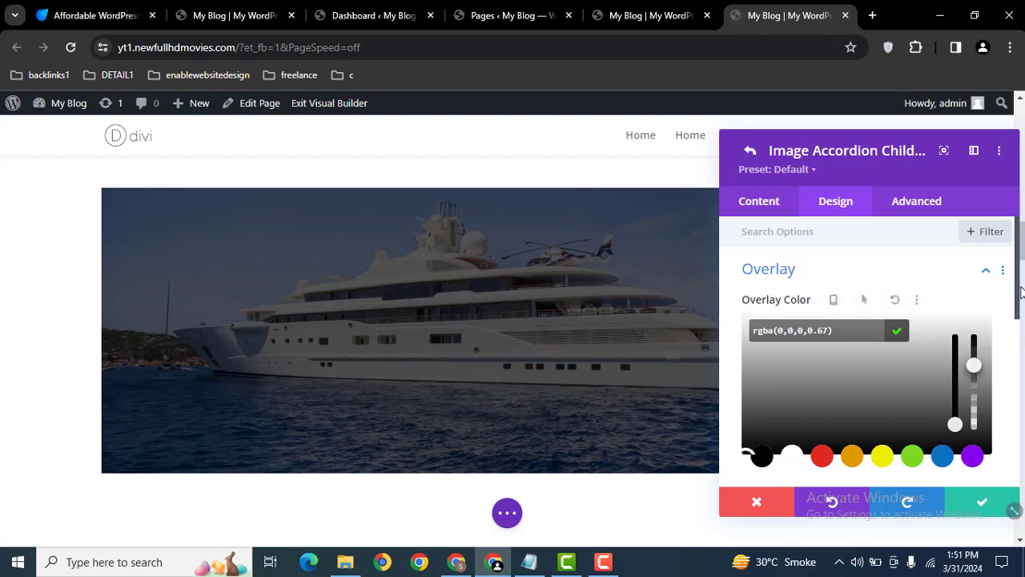
pyautogui.moveTo(1016, 294); pyautogui.dragTo(1015, 338)
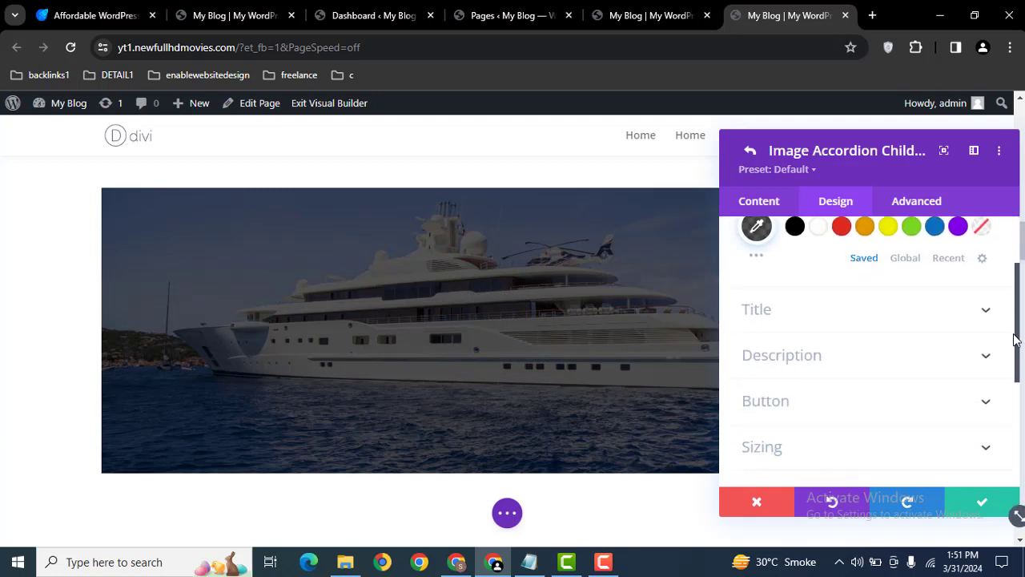
# Enable custom button styles and make the Get Service button text white.
pyautogui.click(788, 320)
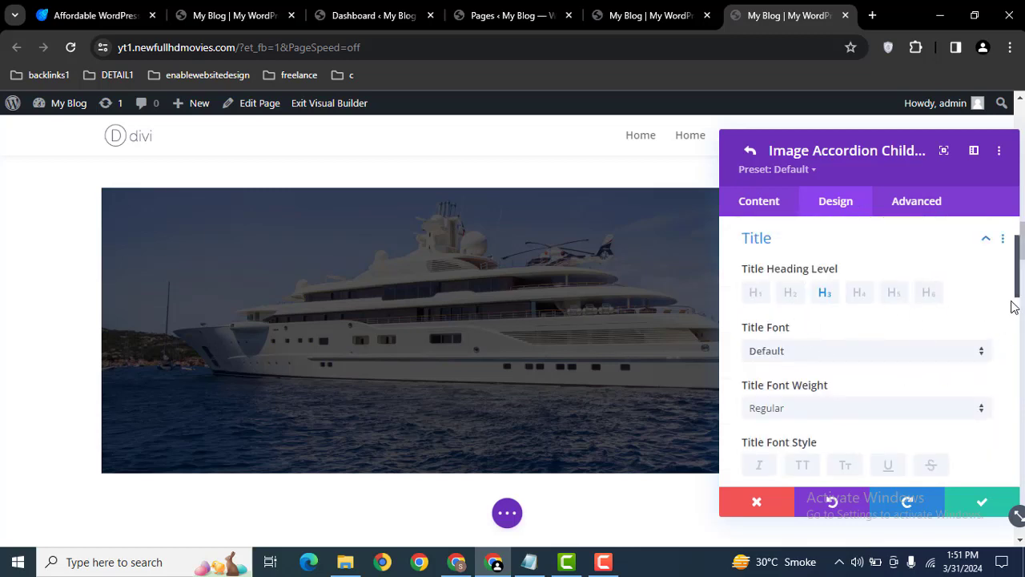
pyautogui.moveTo(1018, 288); pyautogui.dragTo(1019, 354)
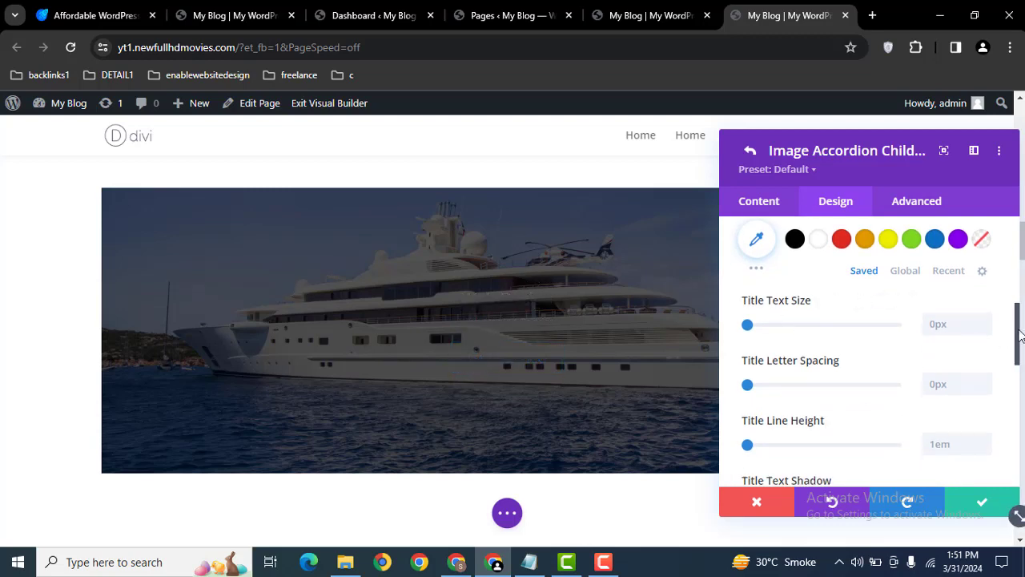
pyautogui.moveTo(1019, 337); pyautogui.dragTo(1019, 425)
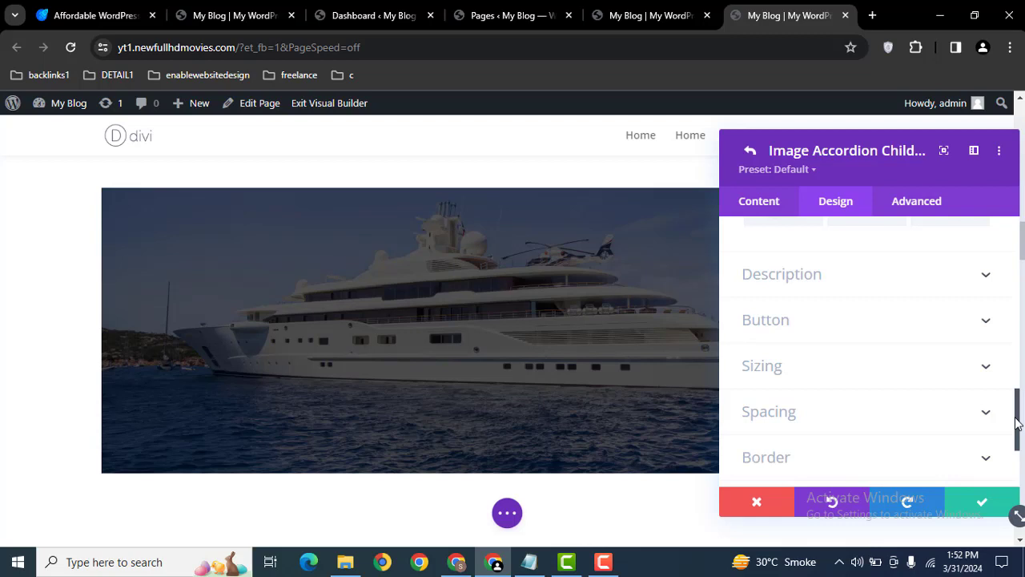
pyautogui.click(821, 319)
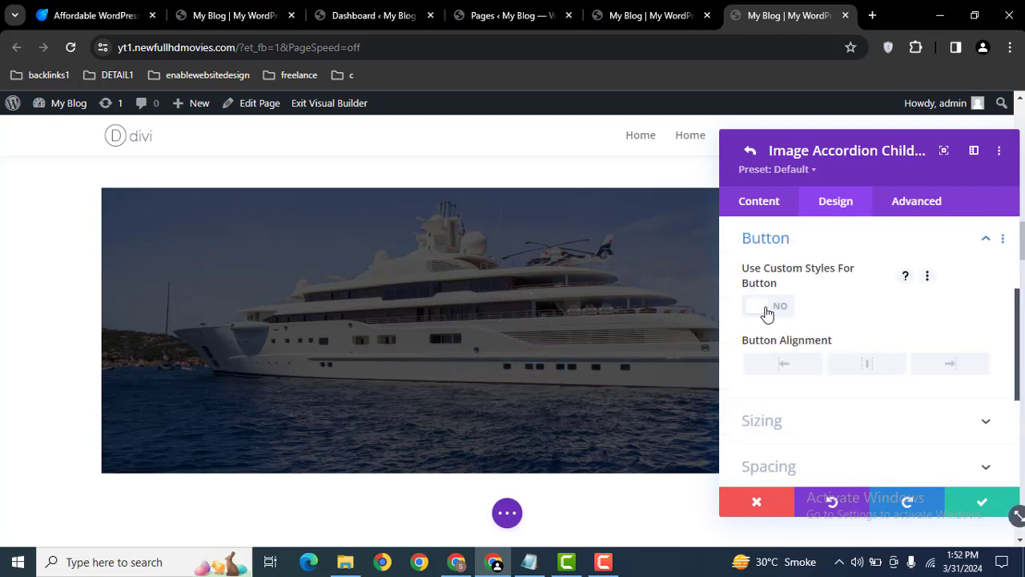
pyautogui.click(847, 310)
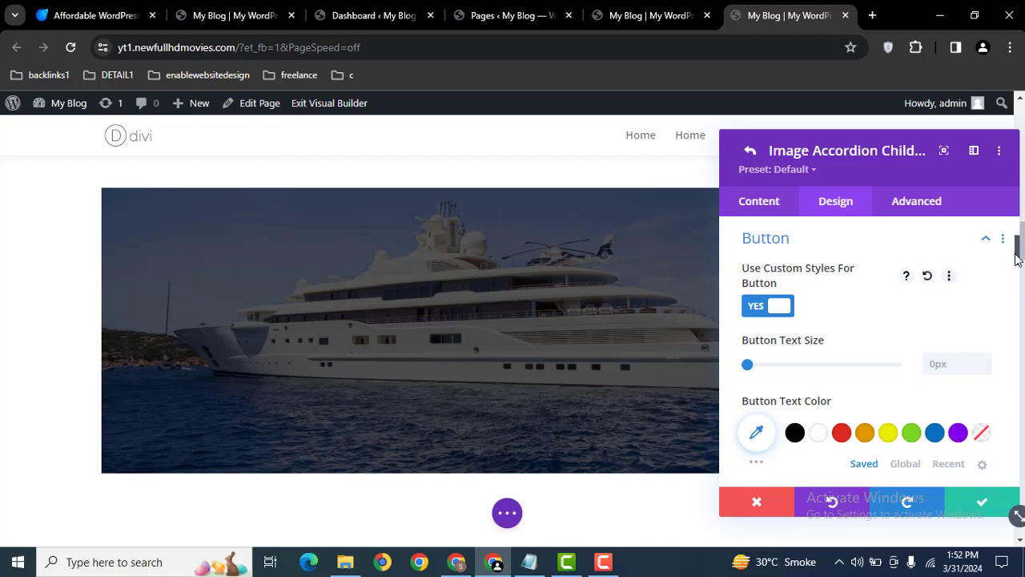
pyautogui.moveTo(1016, 256); pyautogui.dragTo(1016, 269)
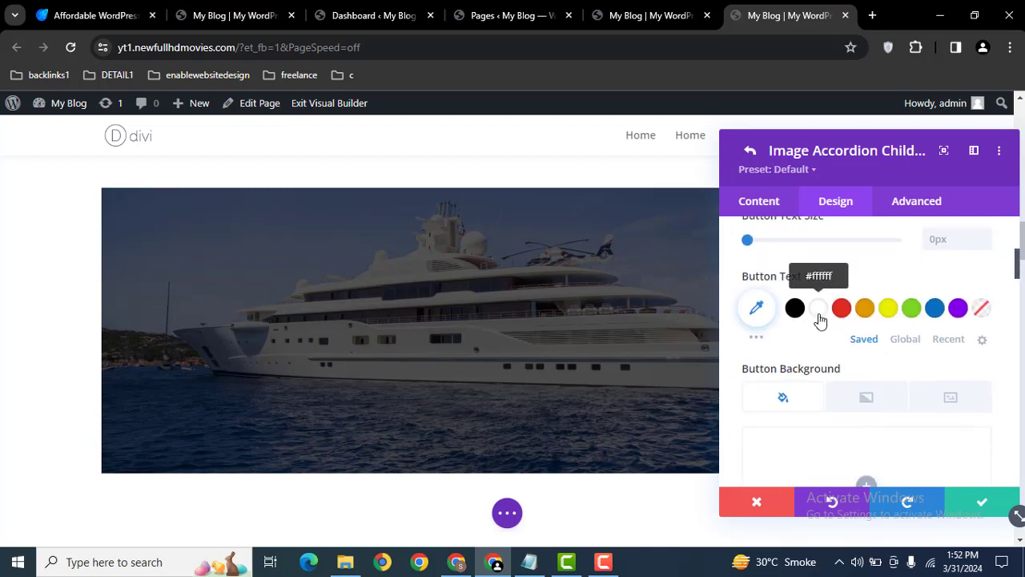
pyautogui.click(818, 312)
pyautogui.moveTo(410, 330)
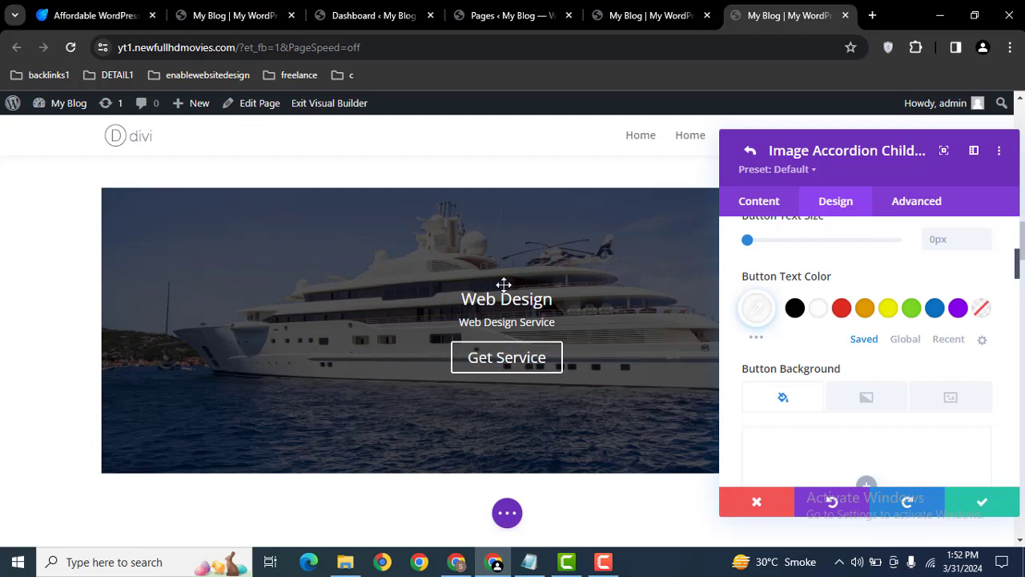
# Save the styled Web Design item and duplicate it to make four accordion items.
pyautogui.click(979, 504)
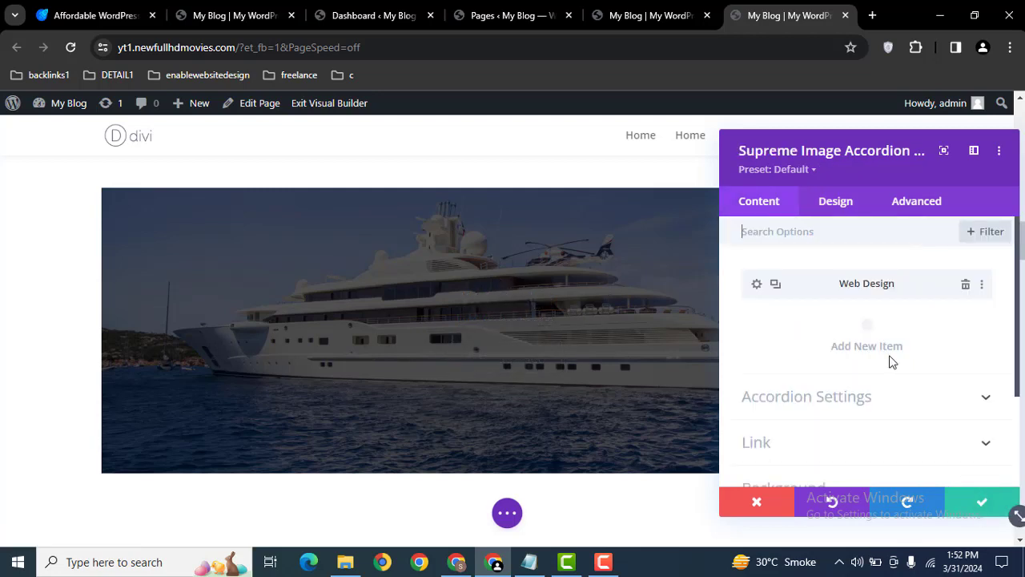
pyautogui.click(774, 287)
pyautogui.click(774, 288)
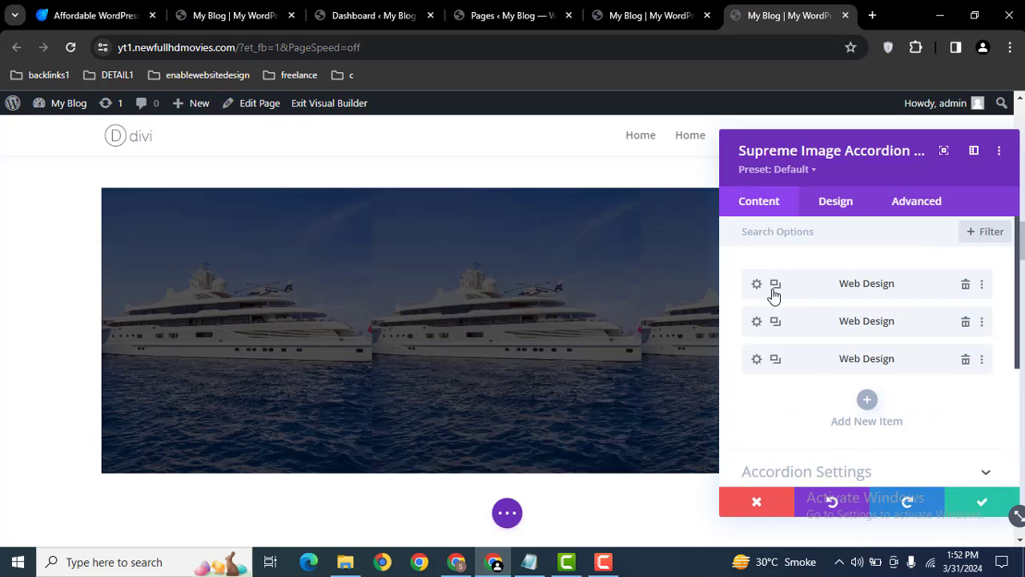
pyautogui.click(774, 288)
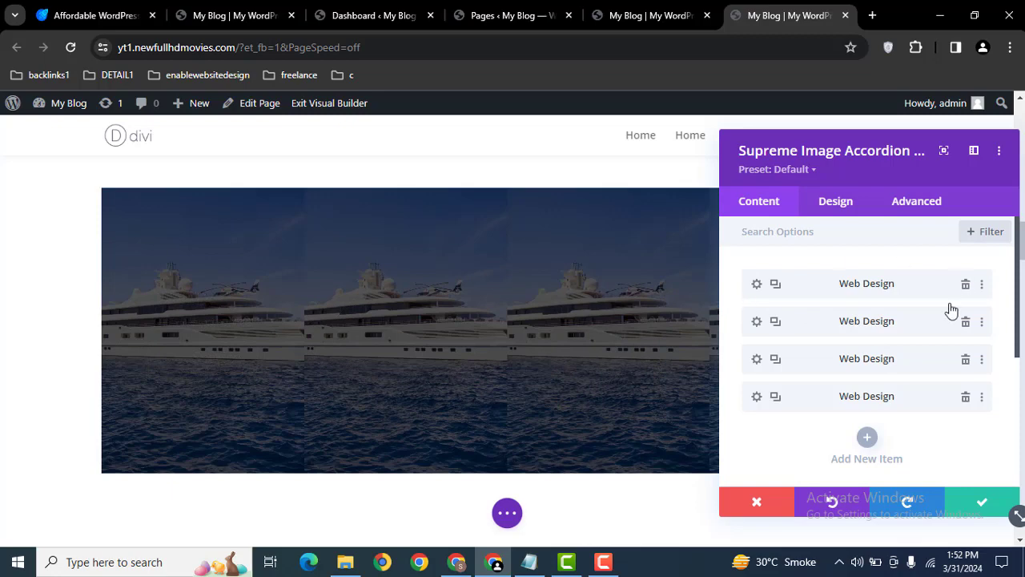
# Replace the first item's image with the close-up yacht photo from the Media Library.
pyautogui.click(756, 286)
pyautogui.click(948, 371)
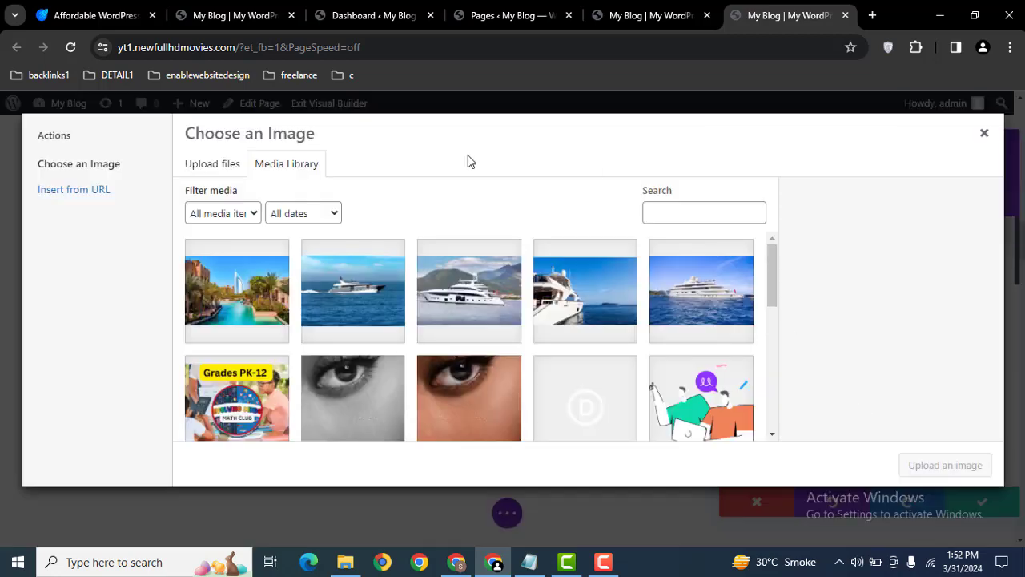
pyautogui.click(582, 288)
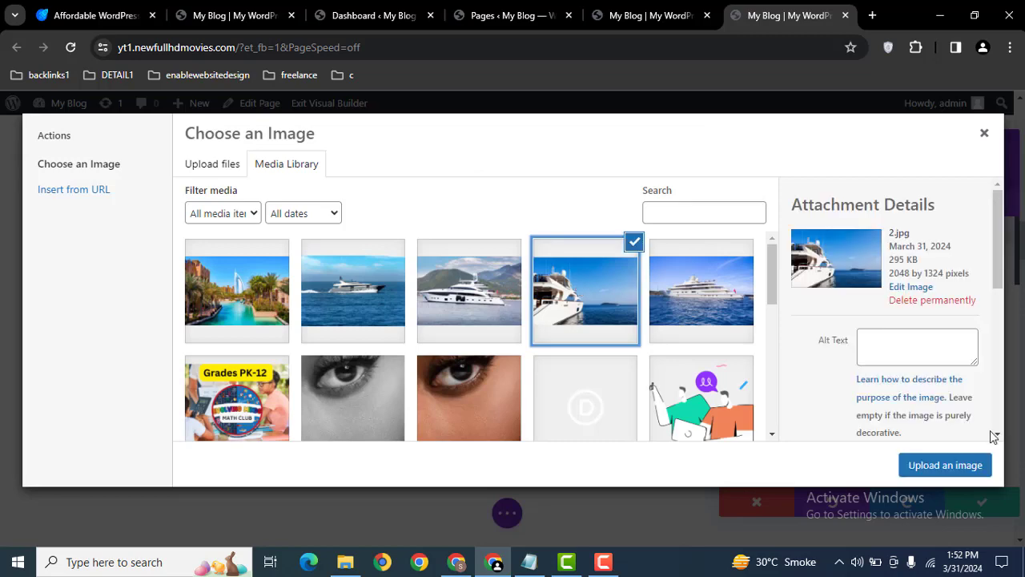
pyautogui.click(929, 476)
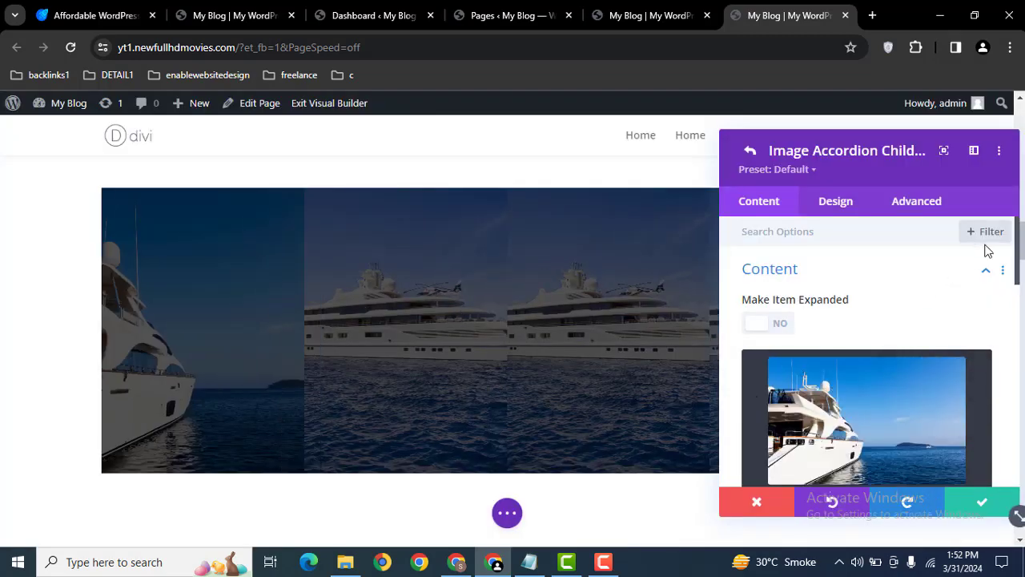
pyautogui.scroll(-2, 1017, 272)
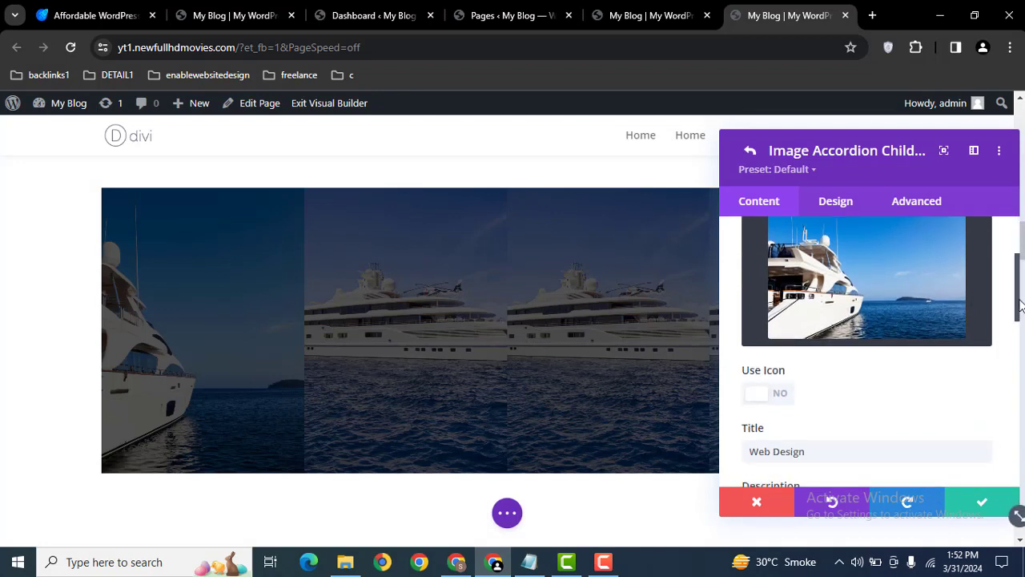
pyautogui.scroll(2, 1019, 274)
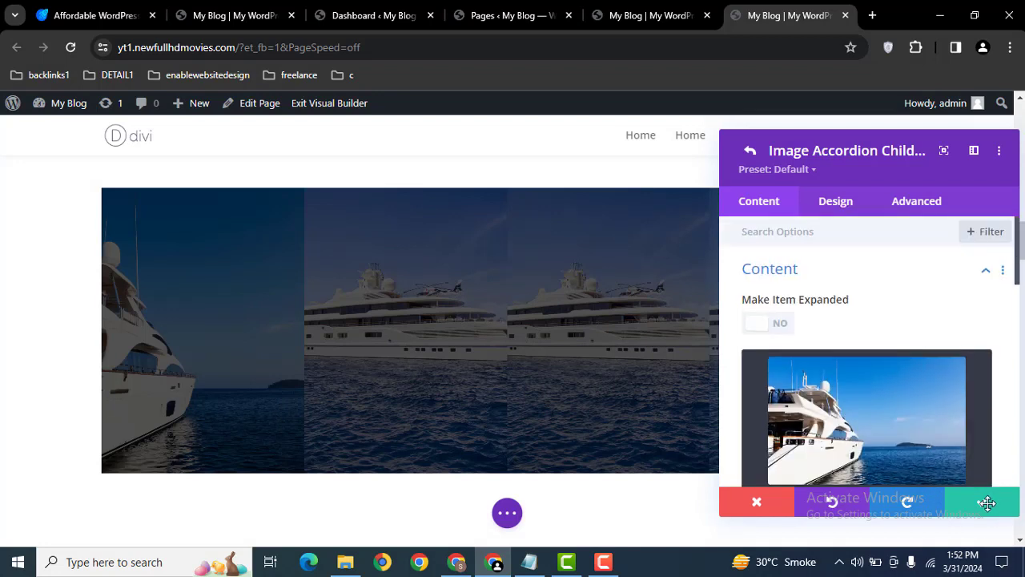
pyautogui.click(982, 503)
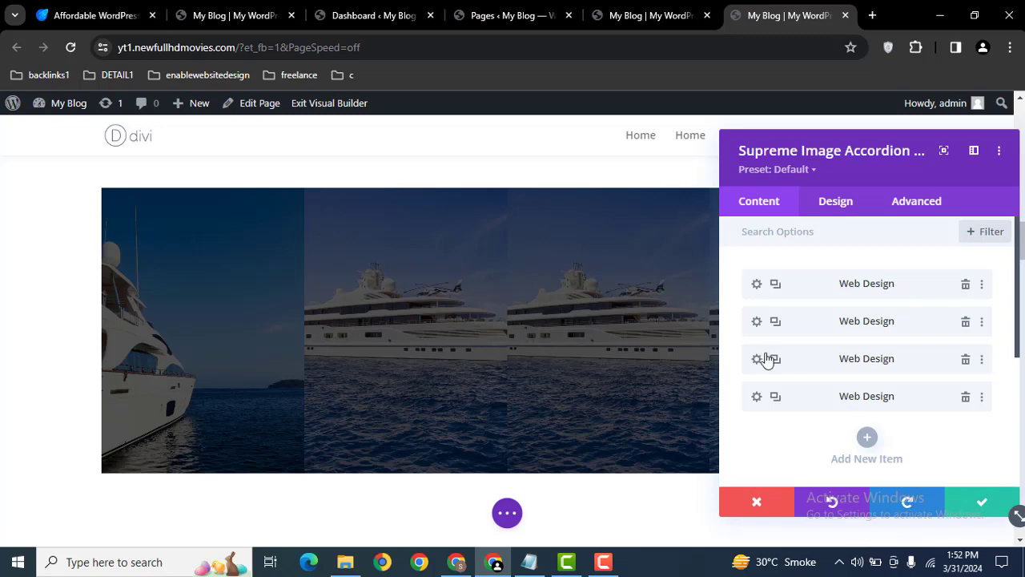
# Give the second item the yacht-with-mountains photo and save the accordion module.
pyautogui.click(756, 321)
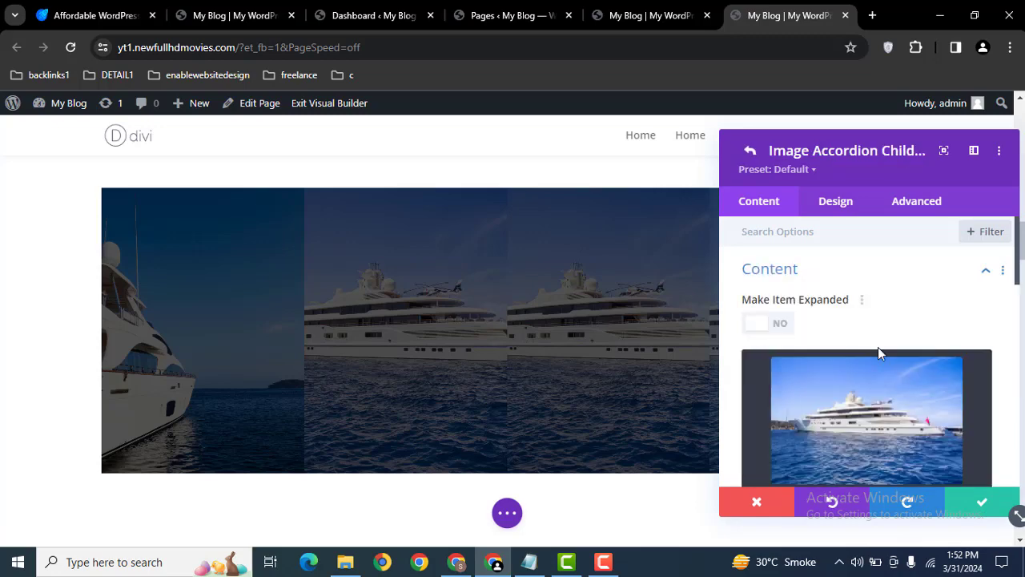
pyautogui.click(844, 425)
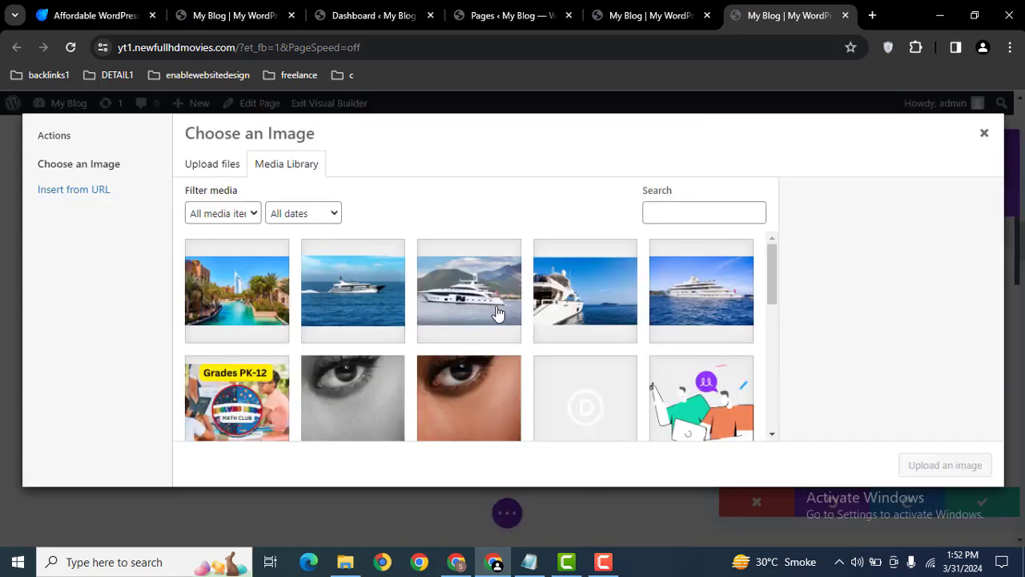
pyautogui.click(437, 293)
pyautogui.click(921, 464)
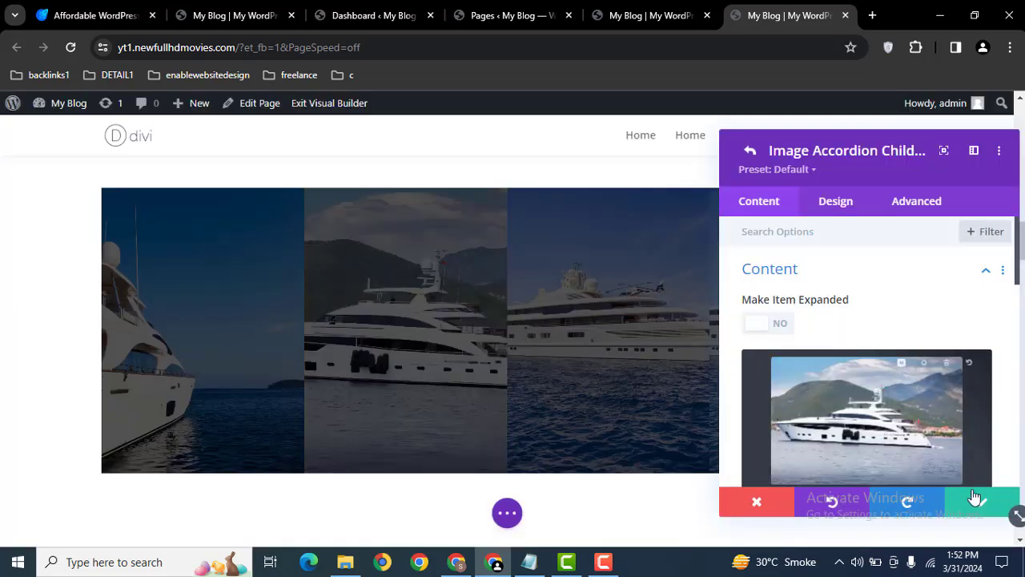
pyautogui.click(966, 514)
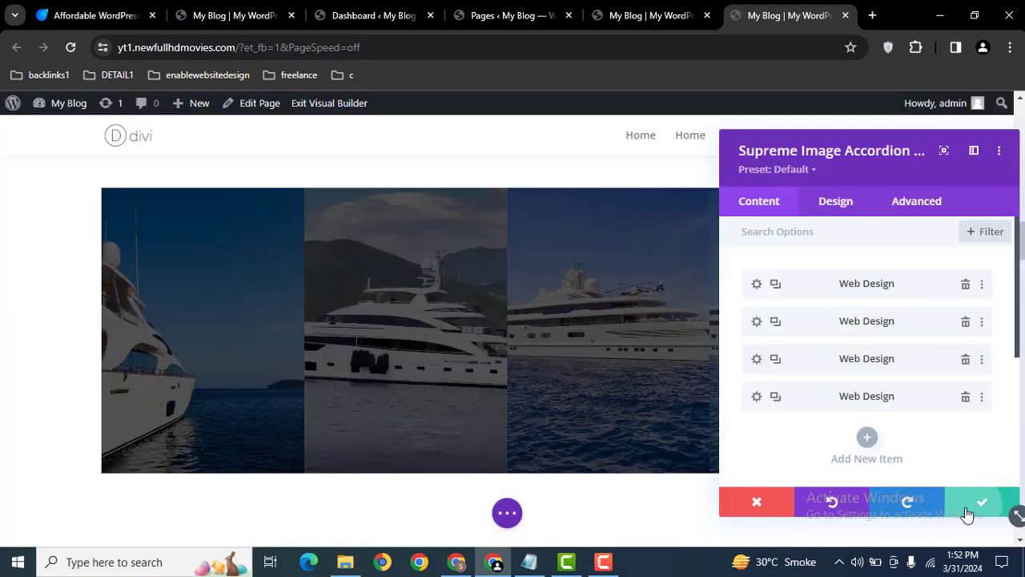
pyautogui.click(967, 514)
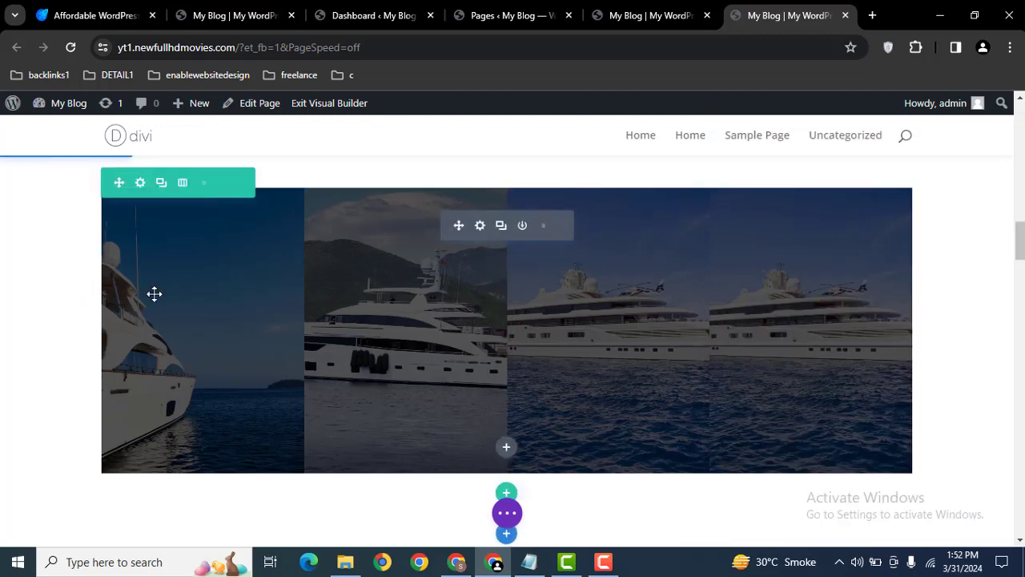